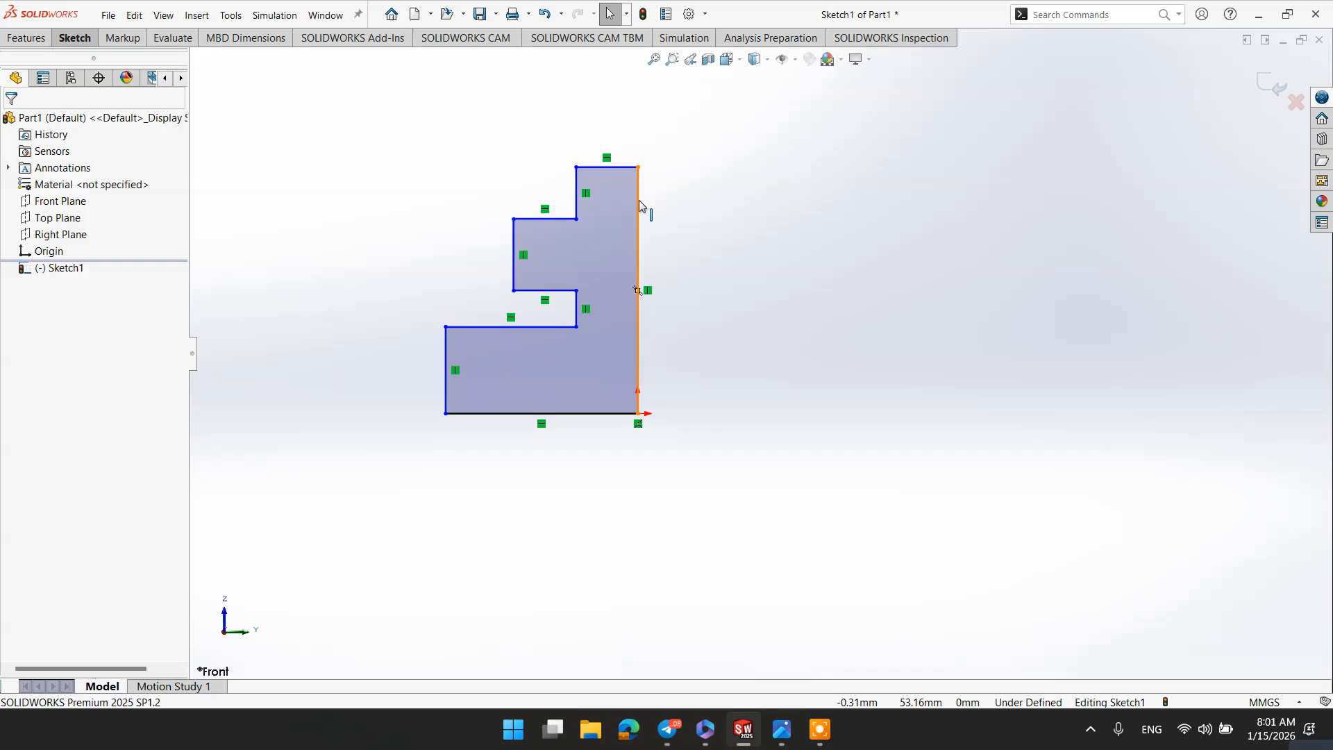
Revolve the stepped profile 360° about its long vertical edge through the origin
click(25, 38)
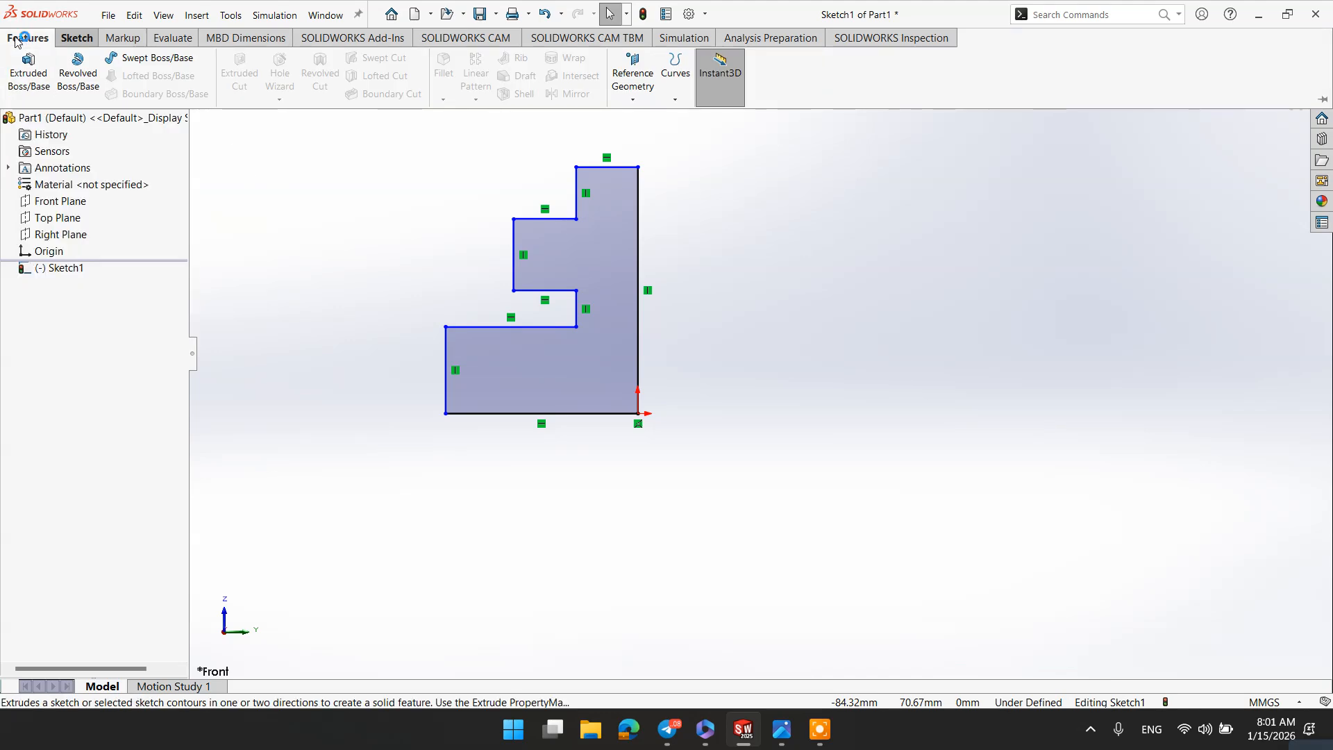
key(super+plus)
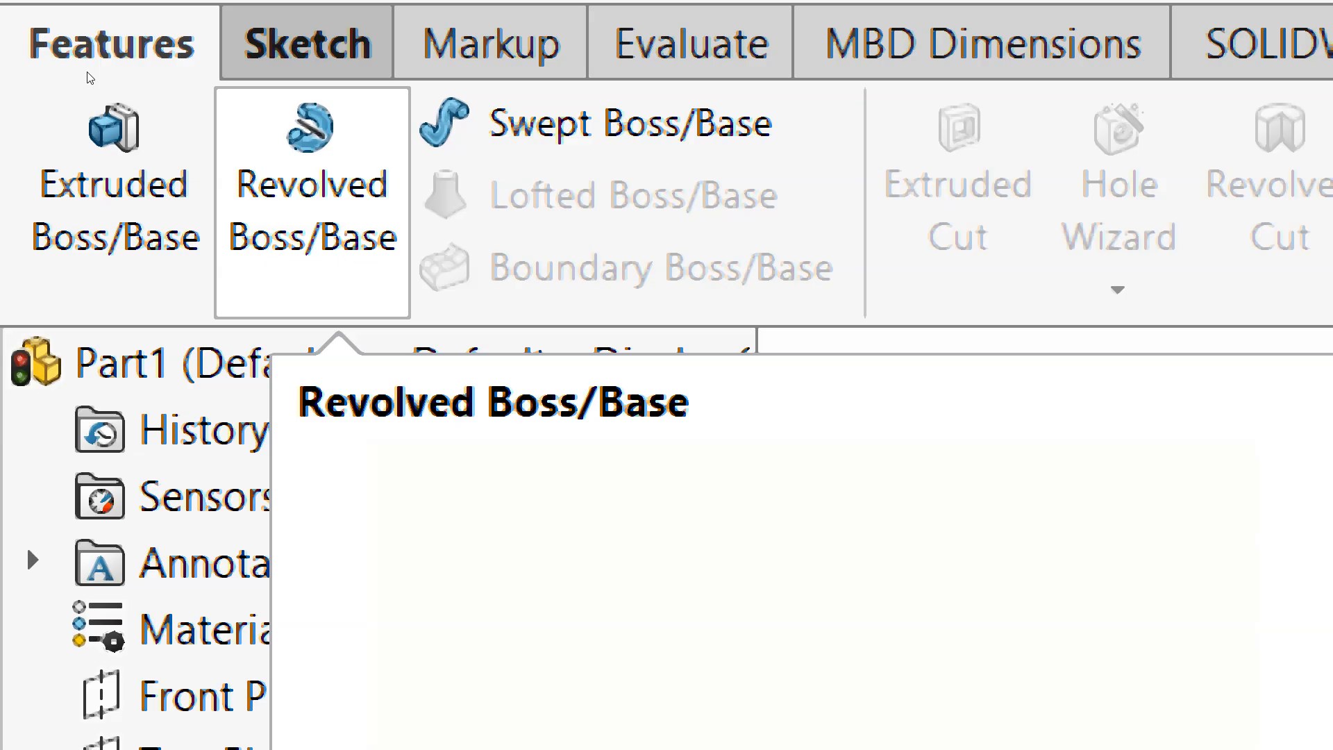
key(super+minus)
key(super+minus)
key(super+minus)
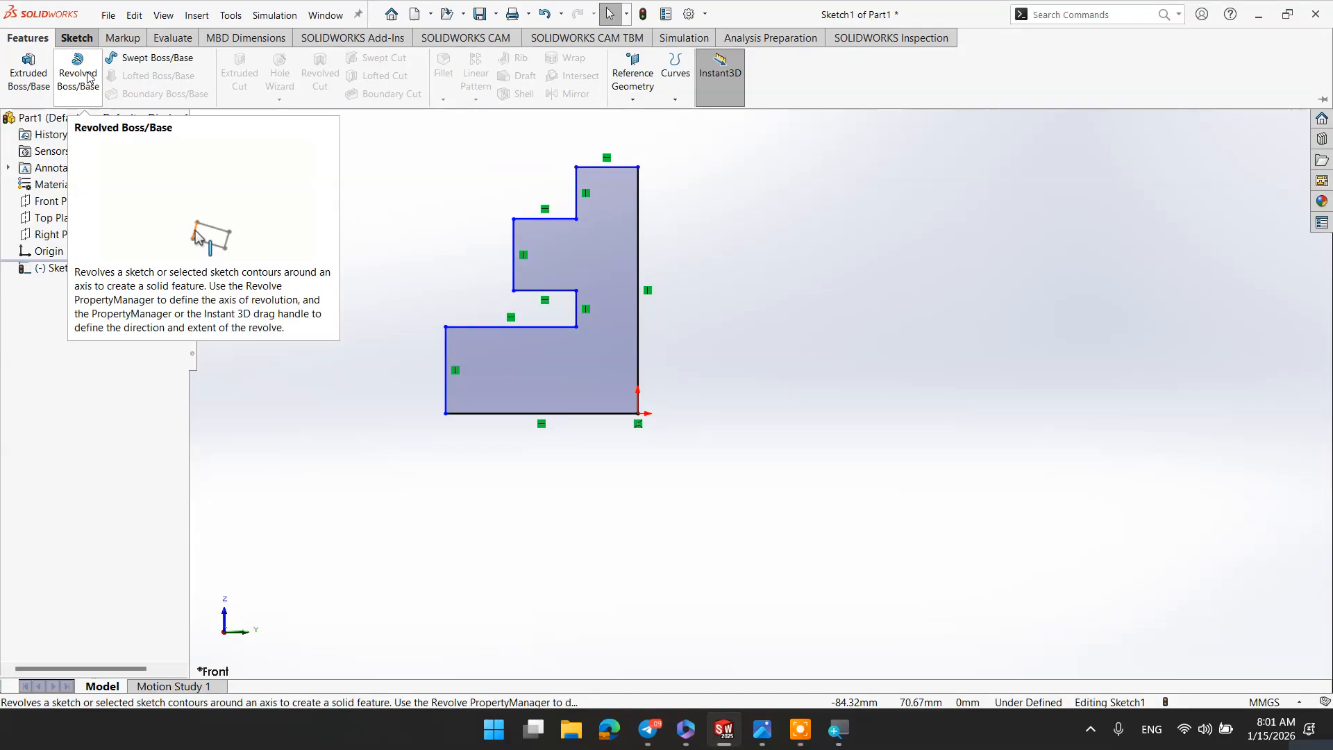
click(88, 76)
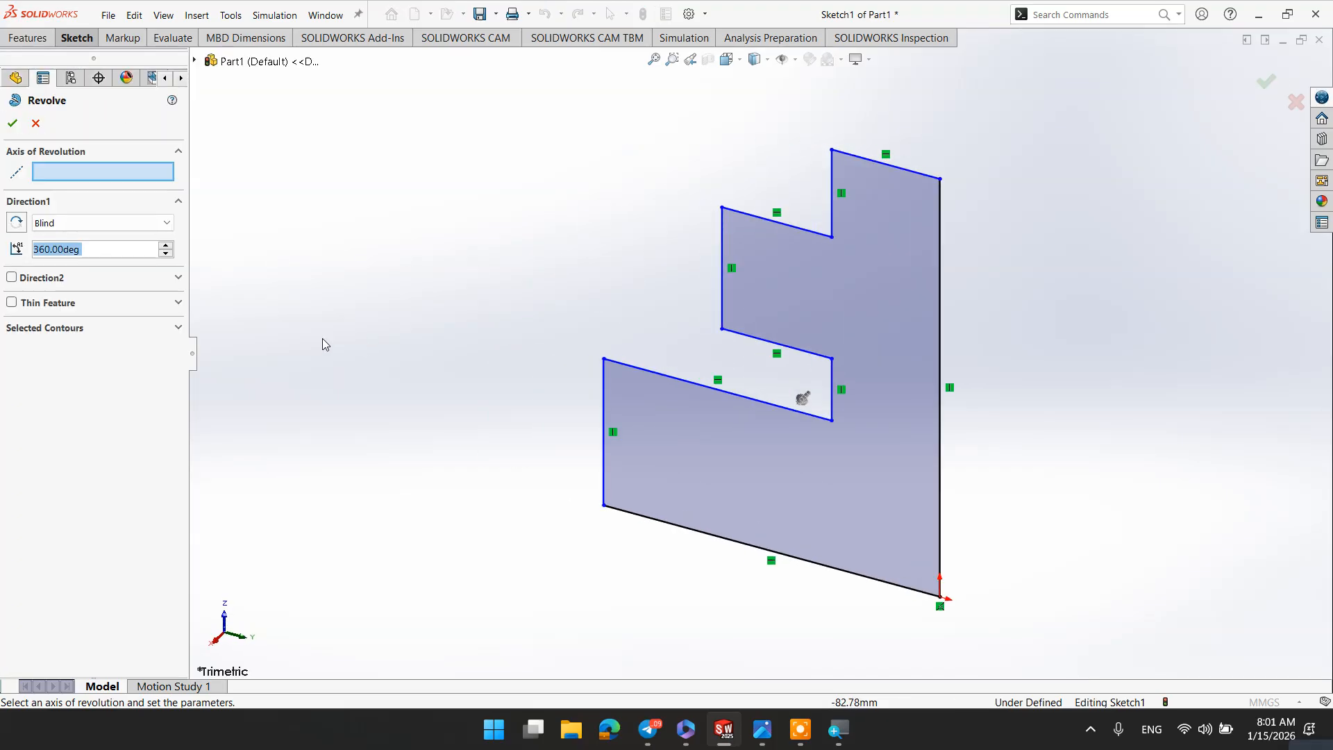
click(74, 173)
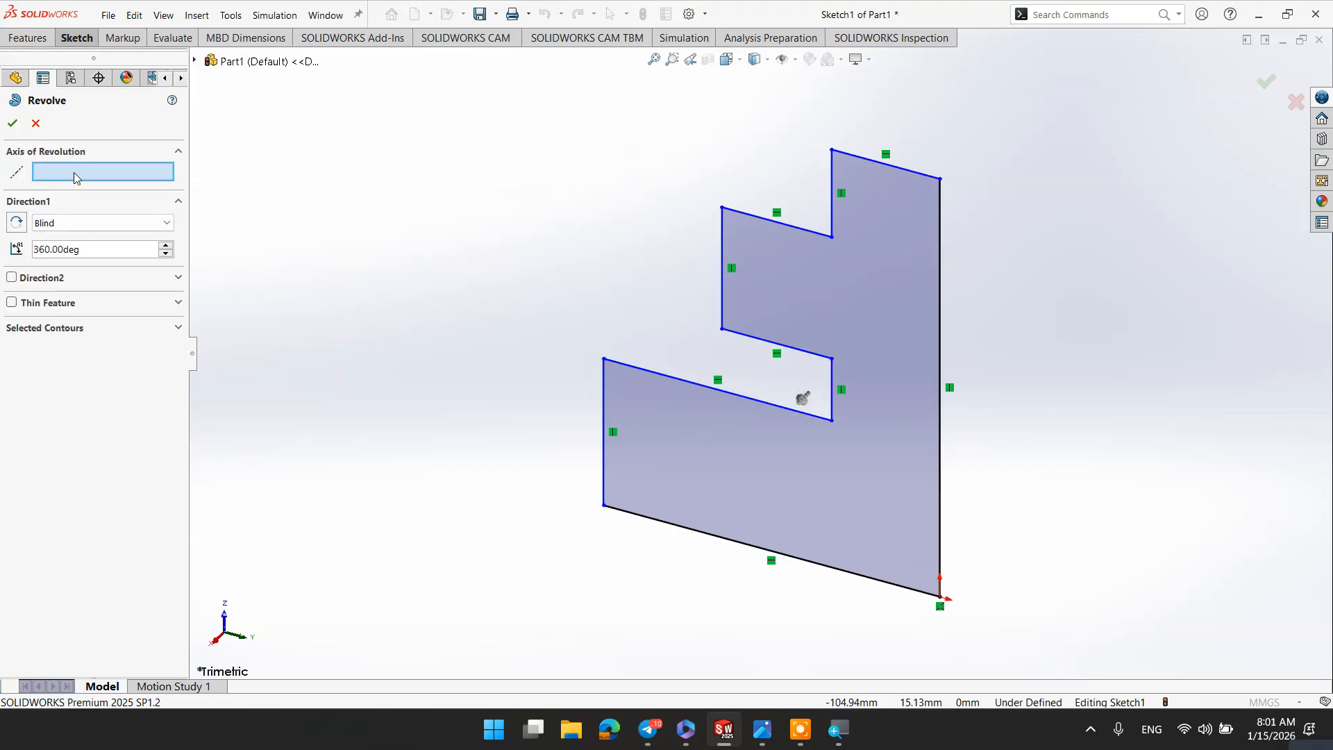
click(939, 307)
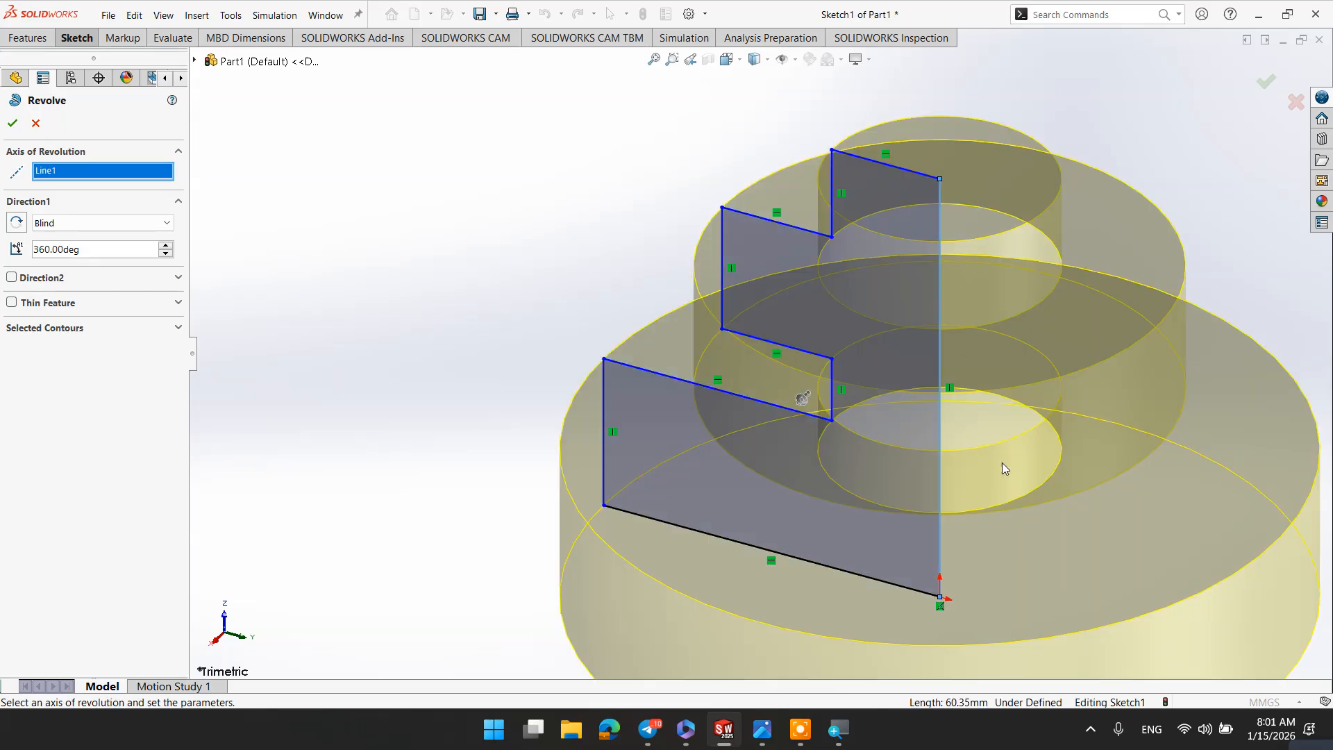
scroll(993, 462, up, 5)
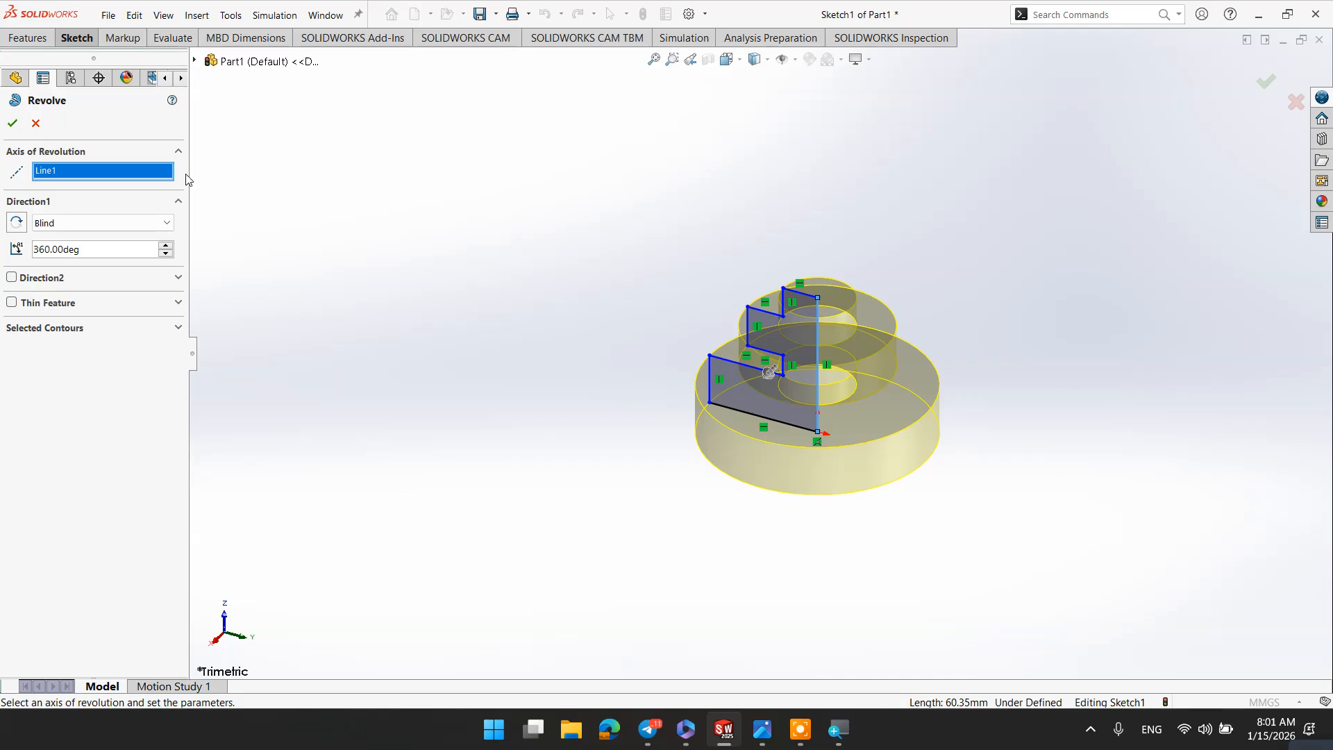
click(12, 123)
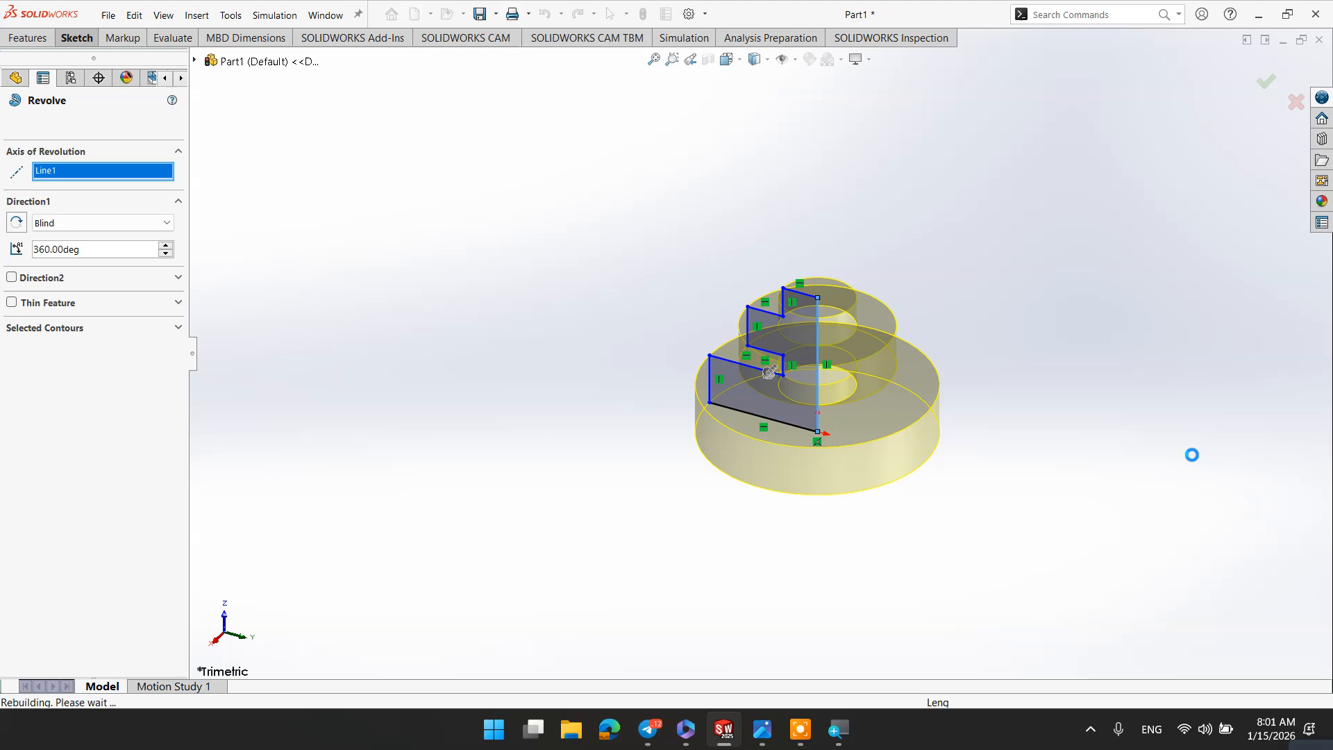
middle_drag(991, 453, 1060, 355)
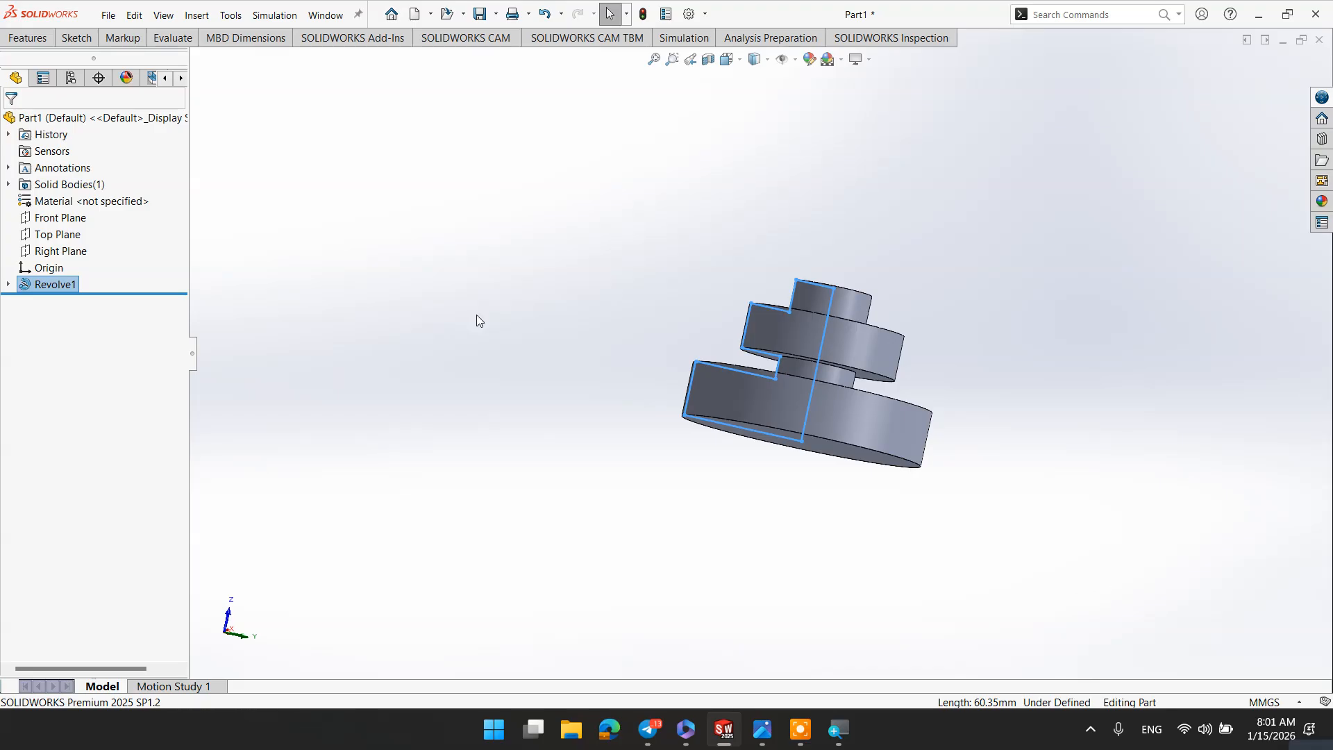
Undo the revolve and sketch a vertical centerline about 63 mm long, clear of the profile on its right side
click(547, 14)
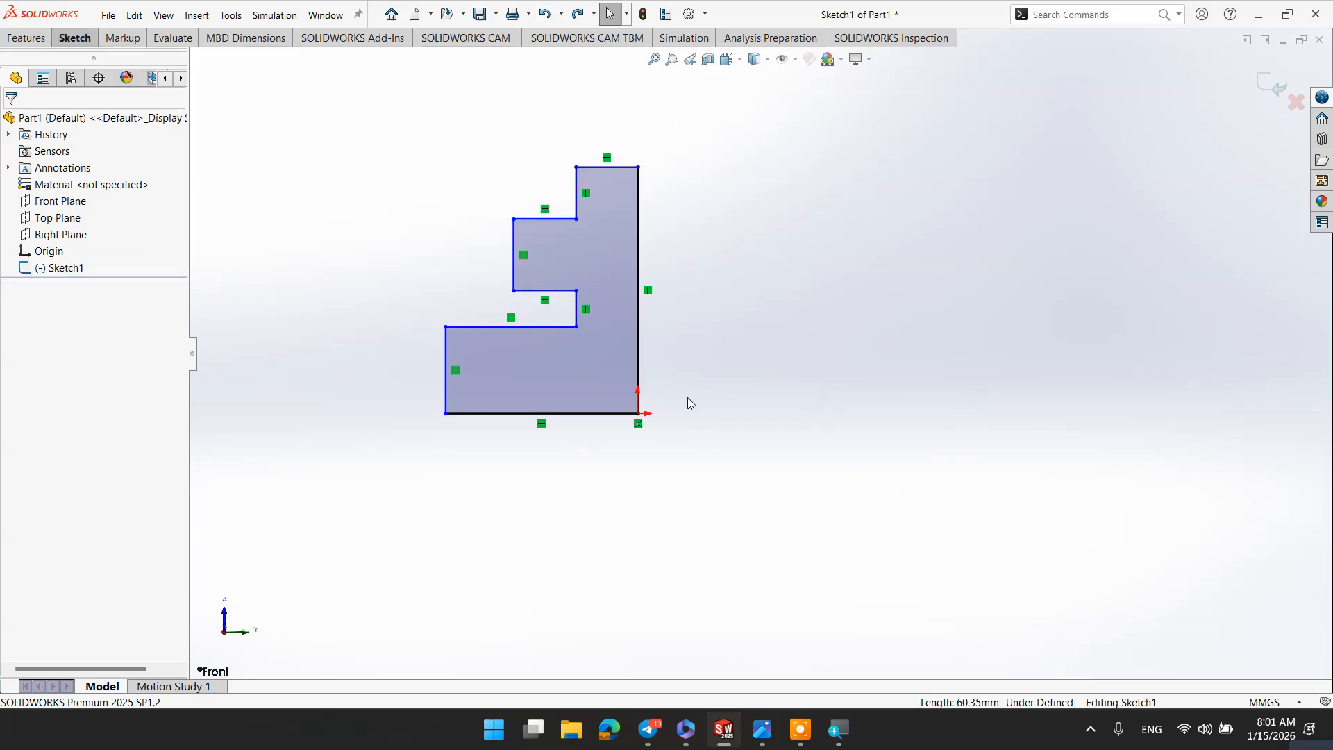
click(805, 383)
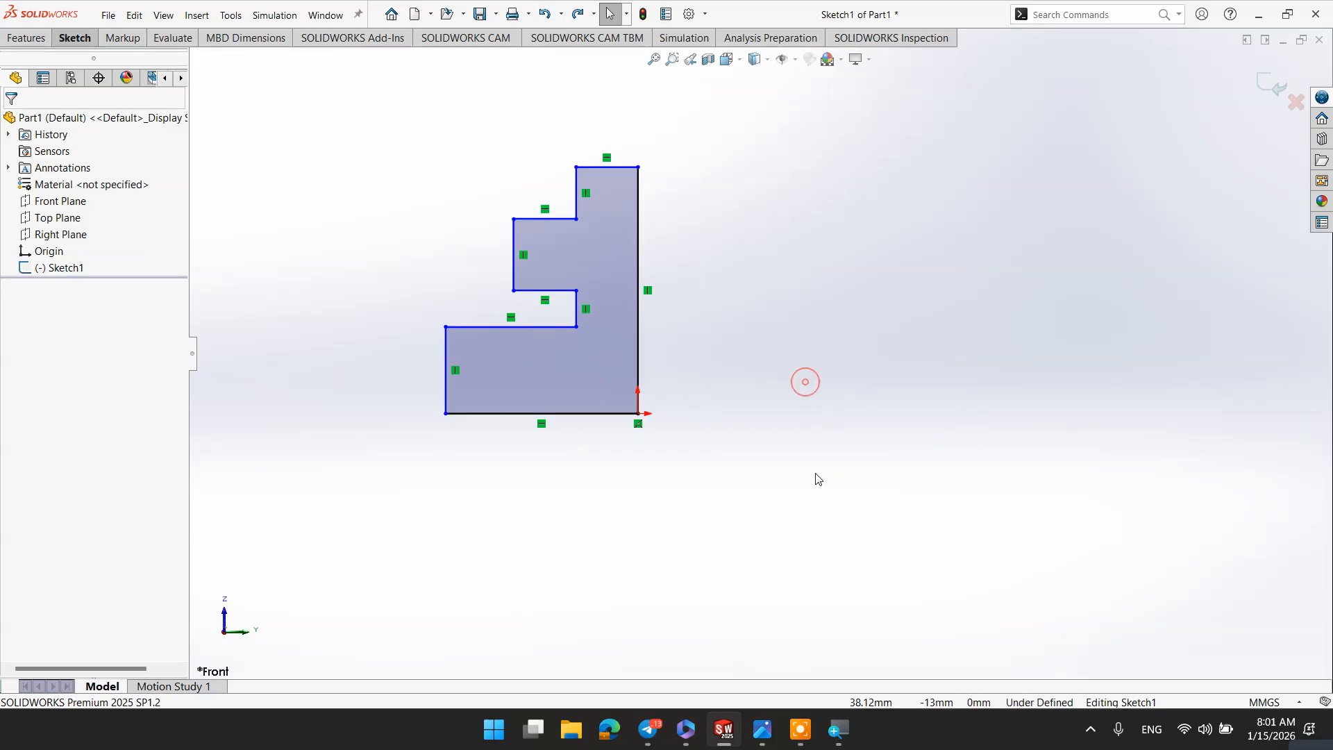
click(64, 40)
click(116, 58)
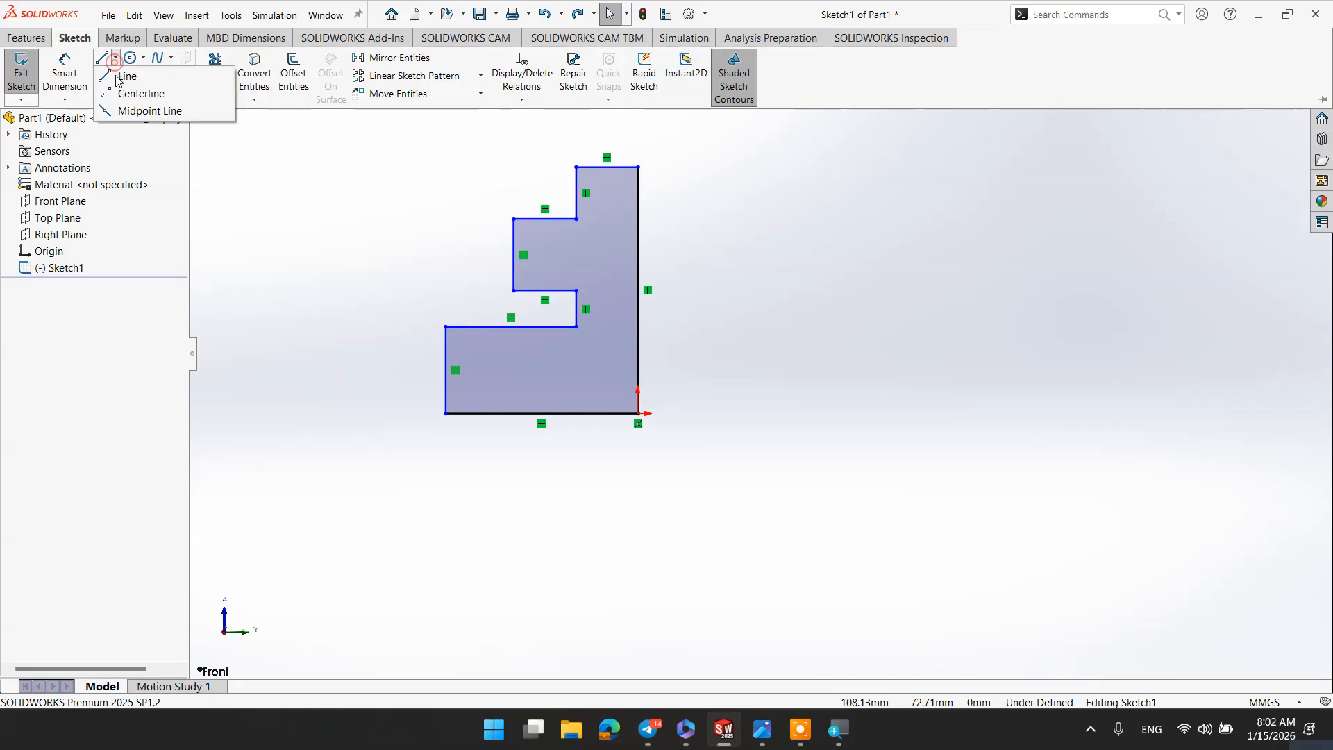
click(139, 93)
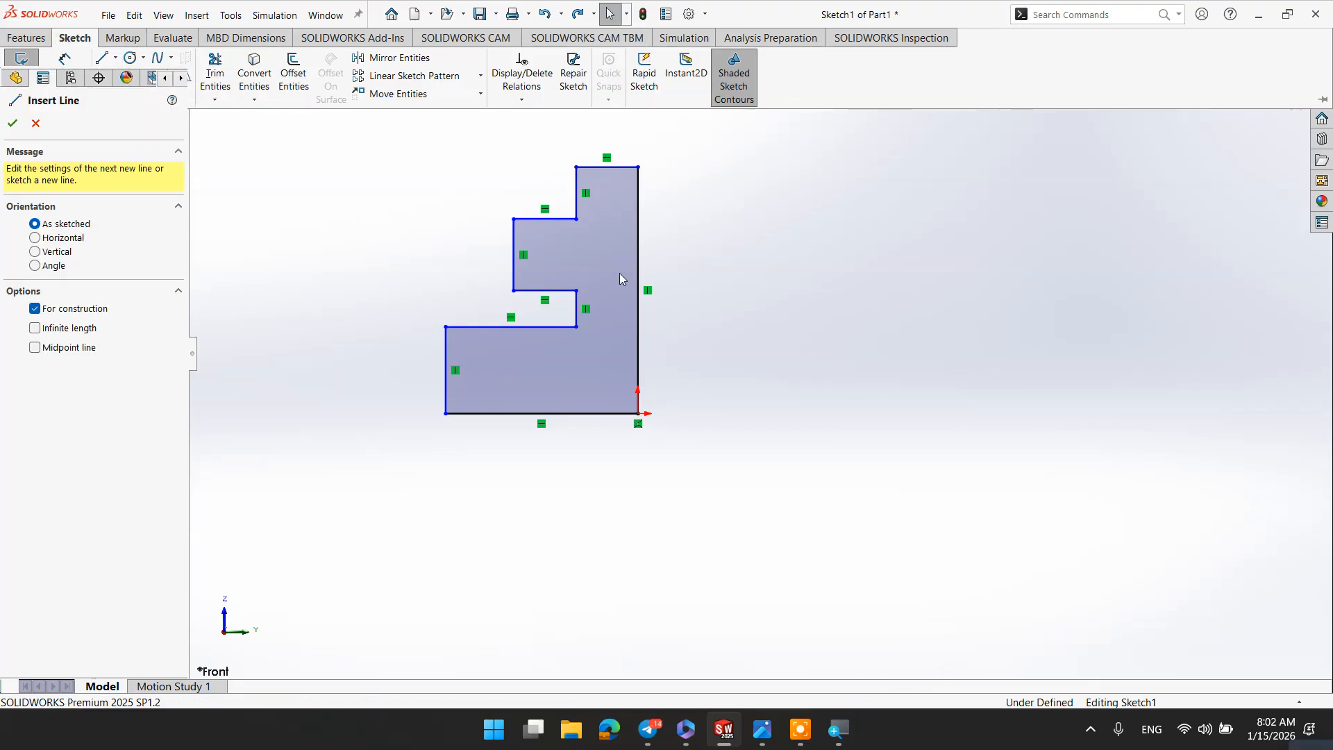
click(869, 414)
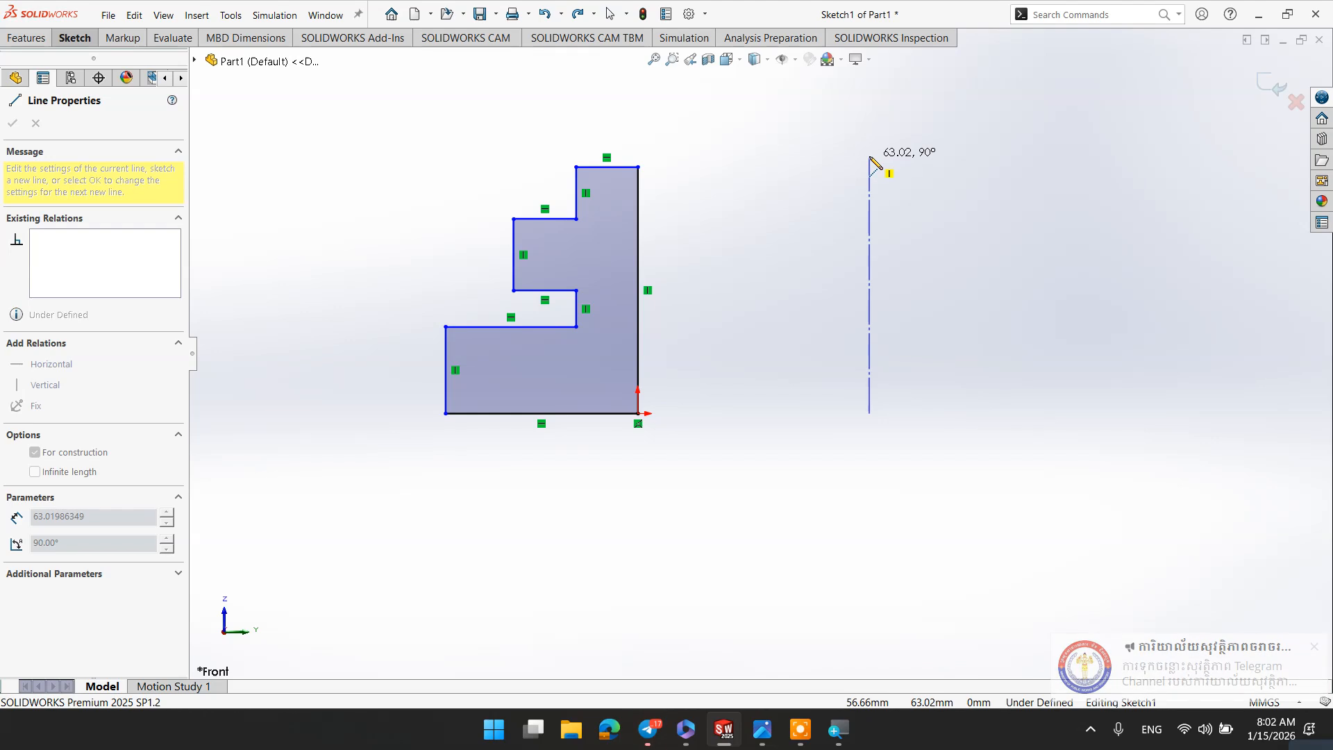
click(869, 156)
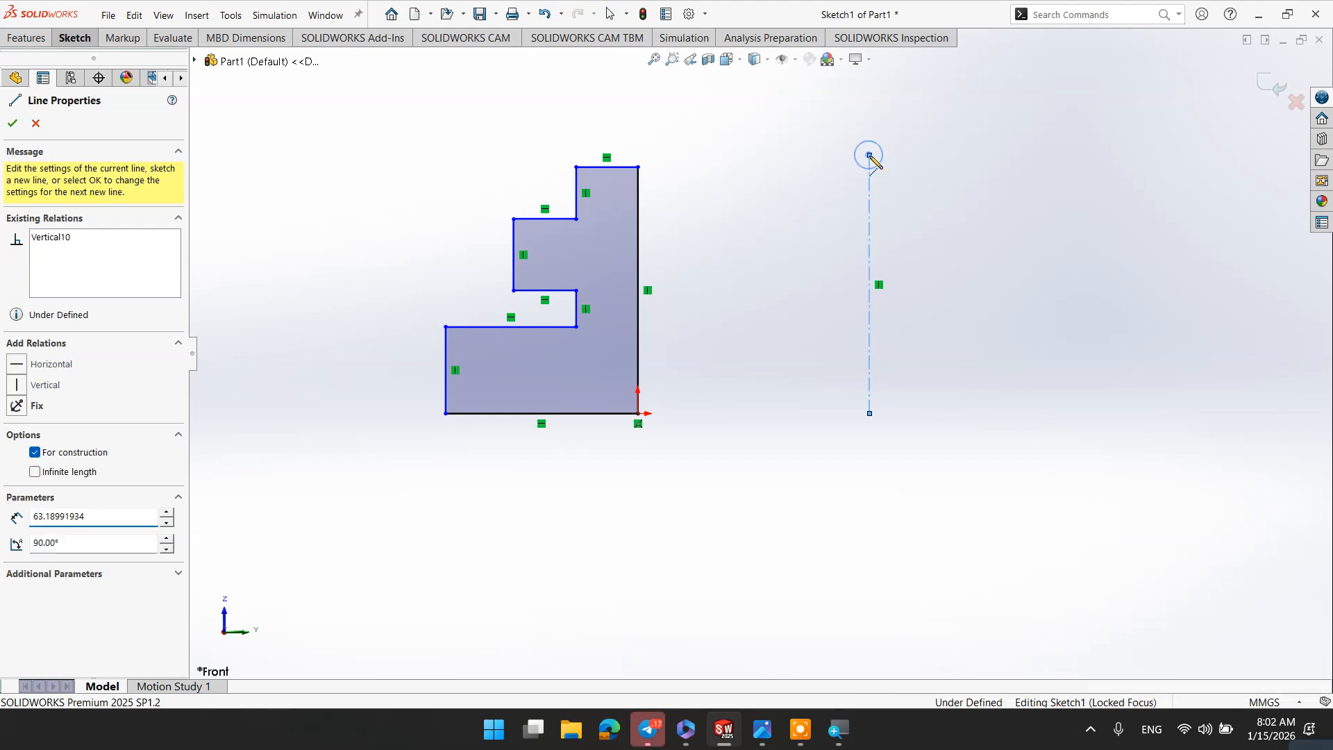
right_click(869, 156)
click(886, 167)
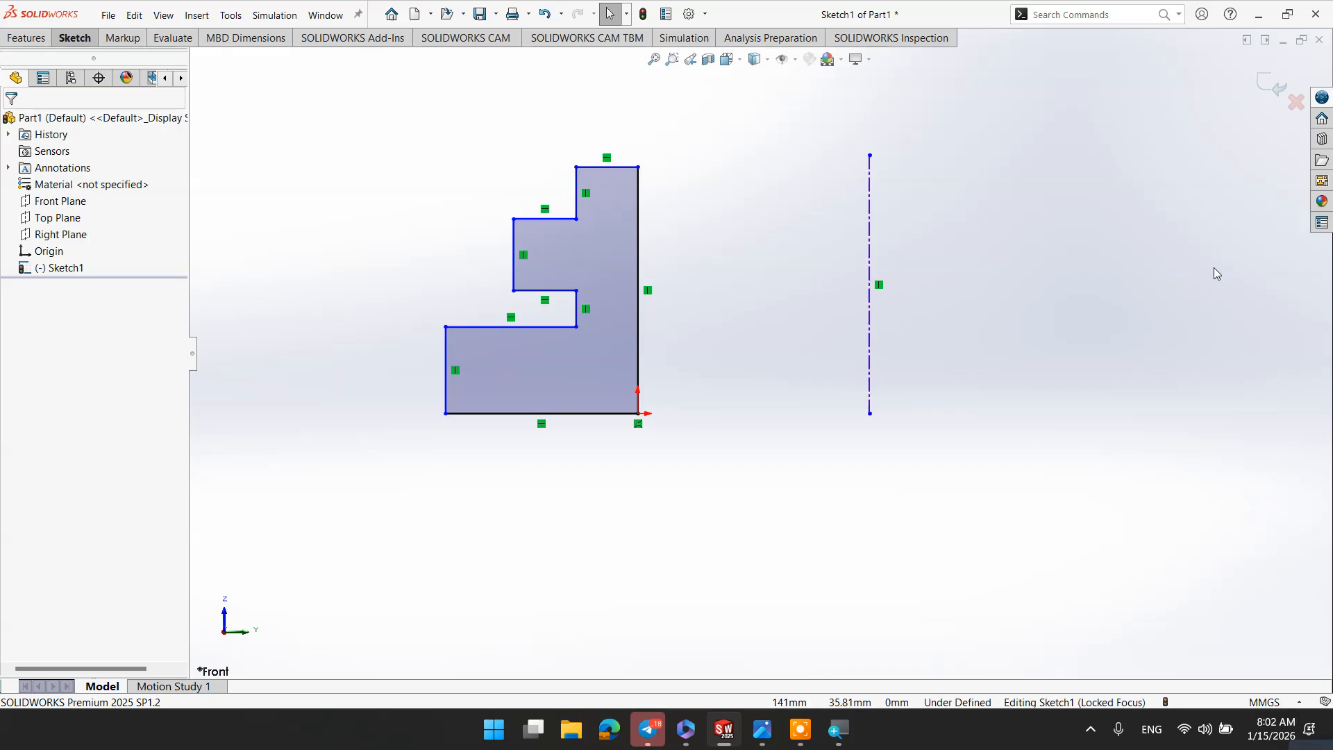
Revolve the stepped profile 360° about the separate vertical centerline to form a hollow ring
click(27, 38)
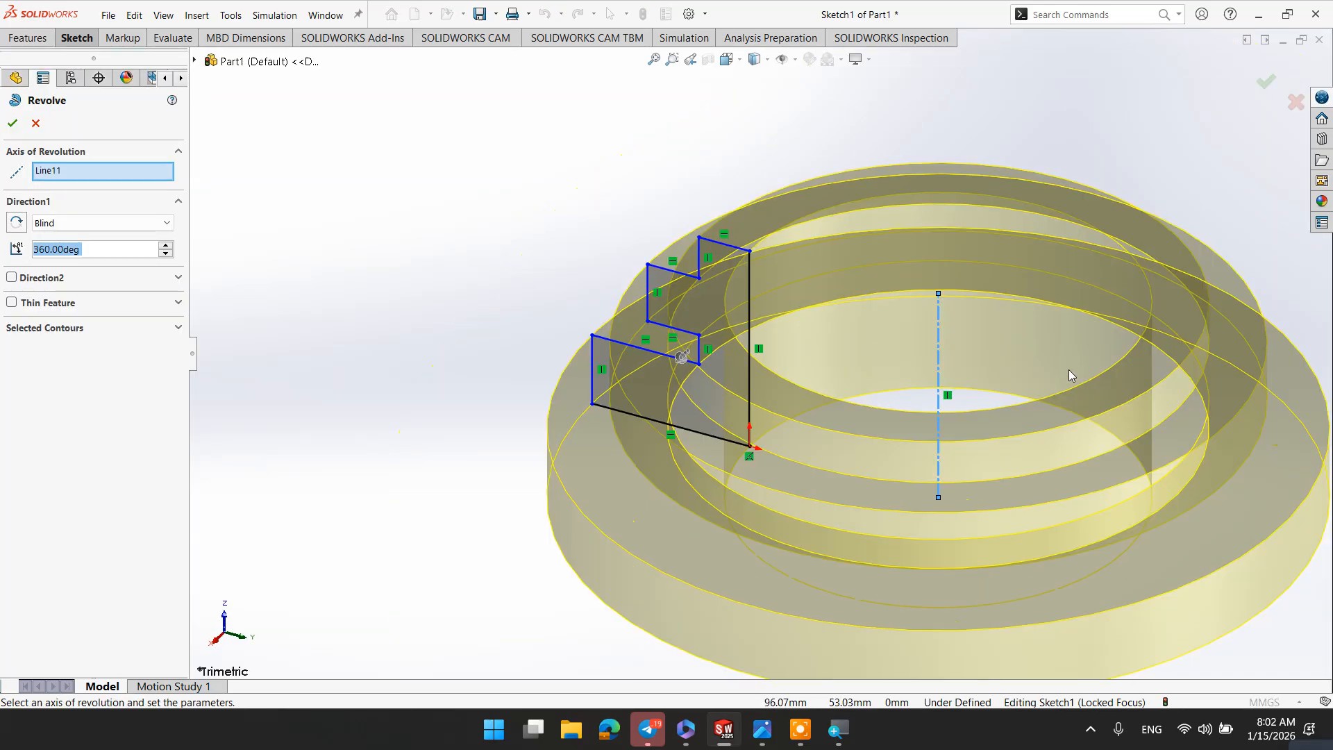
middle_drag(1071, 375, 1047, 546)
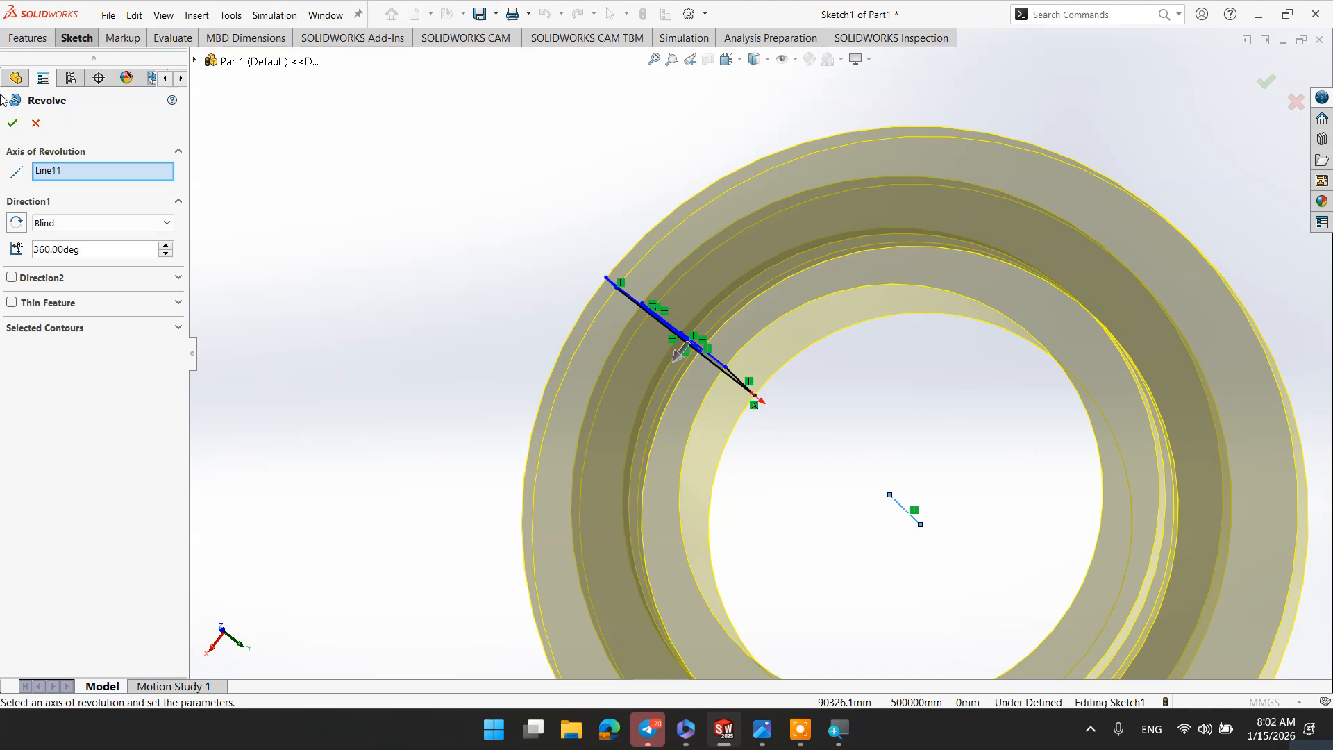
click(12, 123)
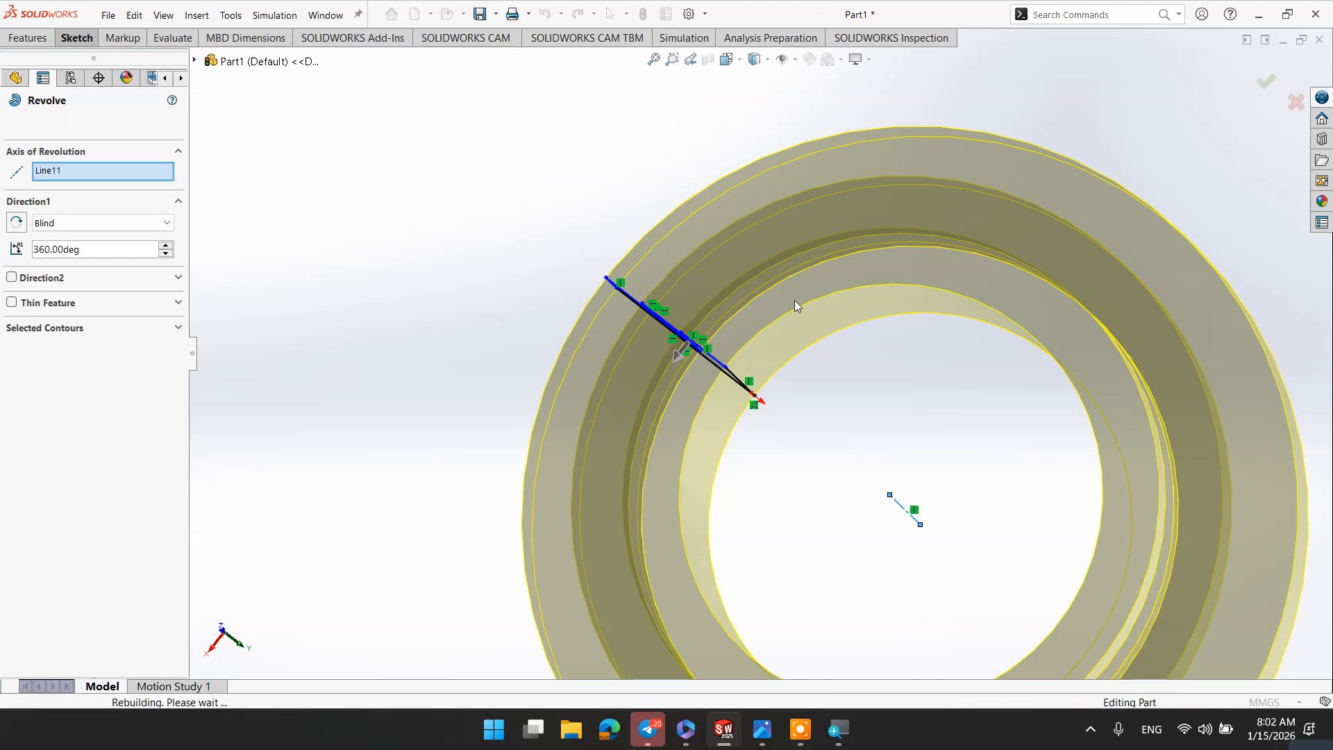
scroll(850, 364, up, 5)
middle_drag(852, 368, 918, 130)
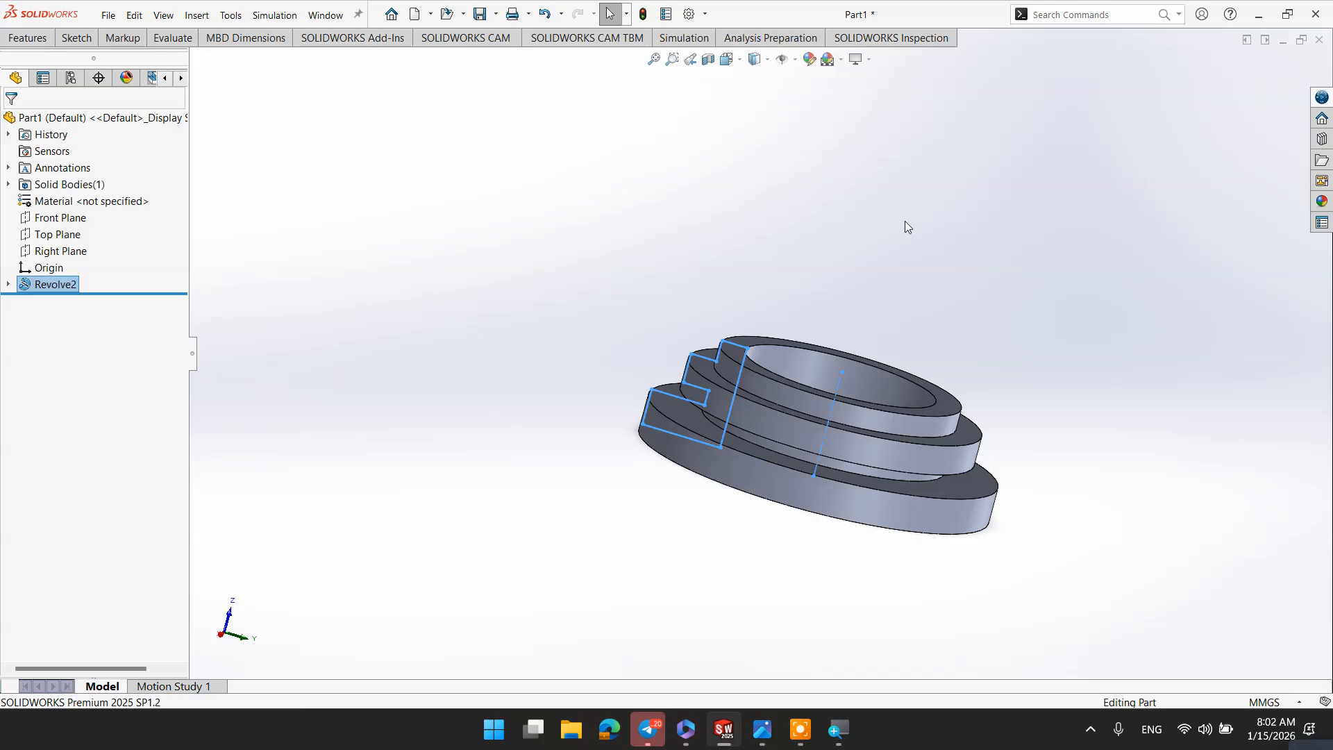
Undo the revolve about the centerline and remove the centerline from the sketch
click(553, 22)
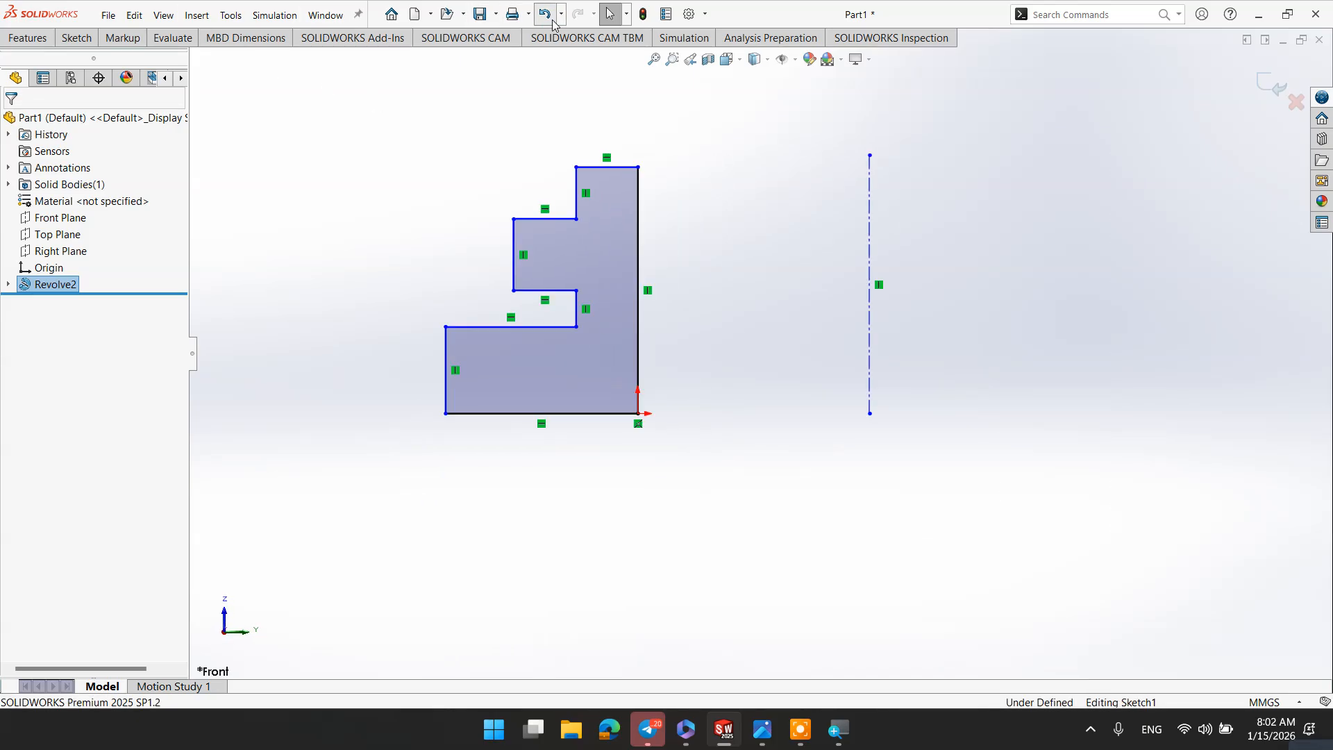
click(546, 14)
click(552, 20)
scroll(720, 237, up, 3)
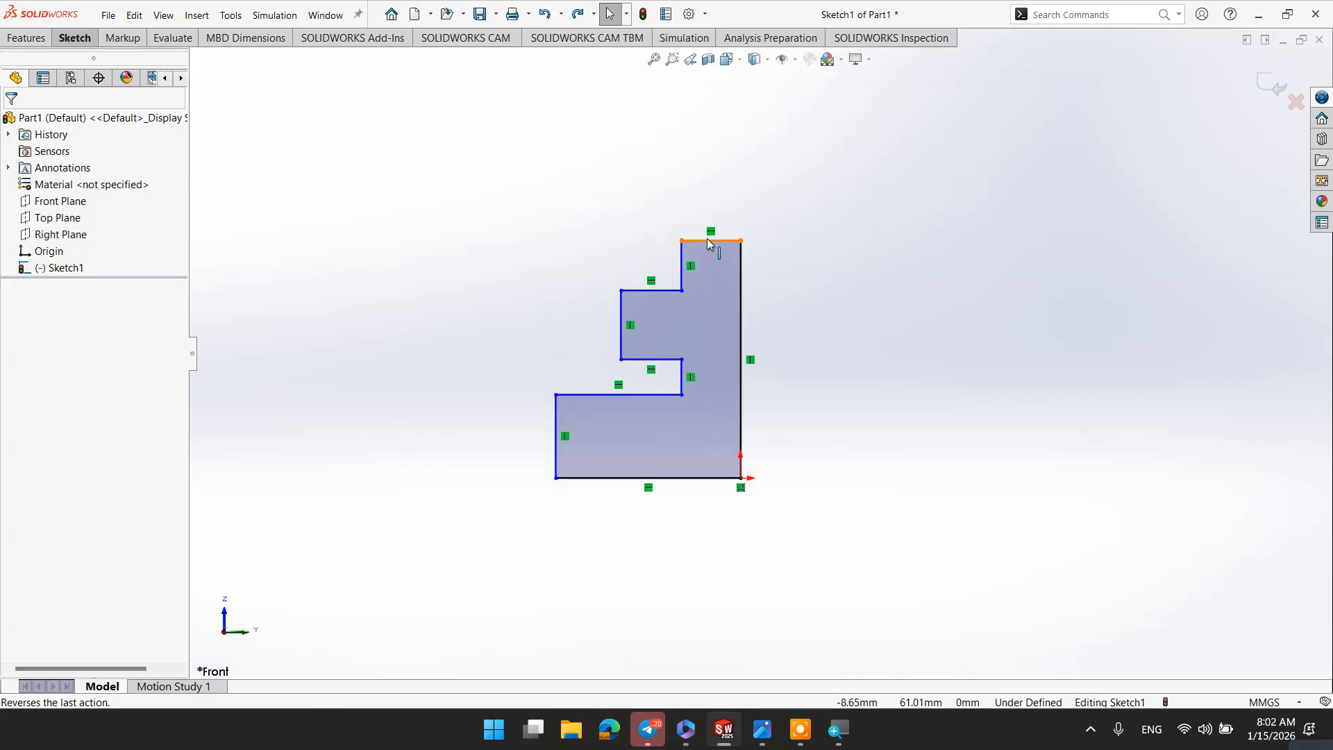
scroll(714, 250, down, 3)
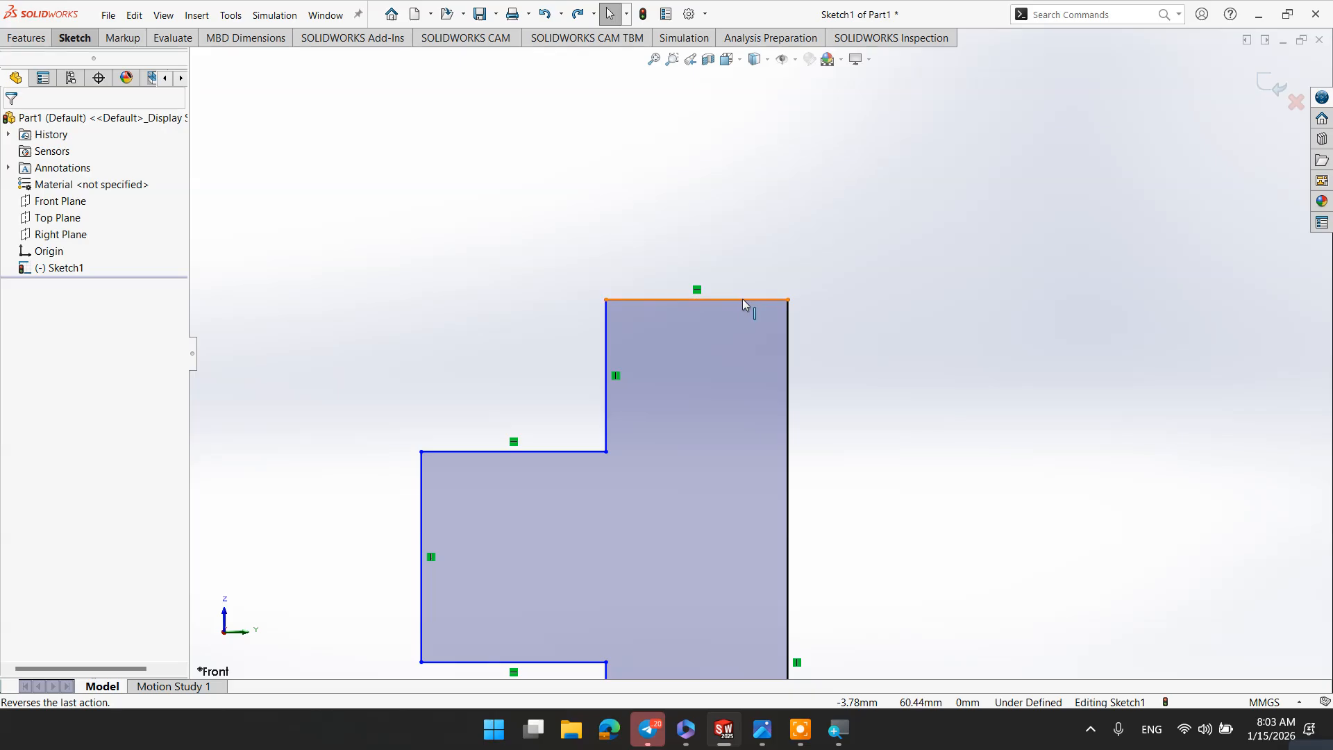
scroll(748, 290, up, 4)
scroll(542, 330, up, 2)
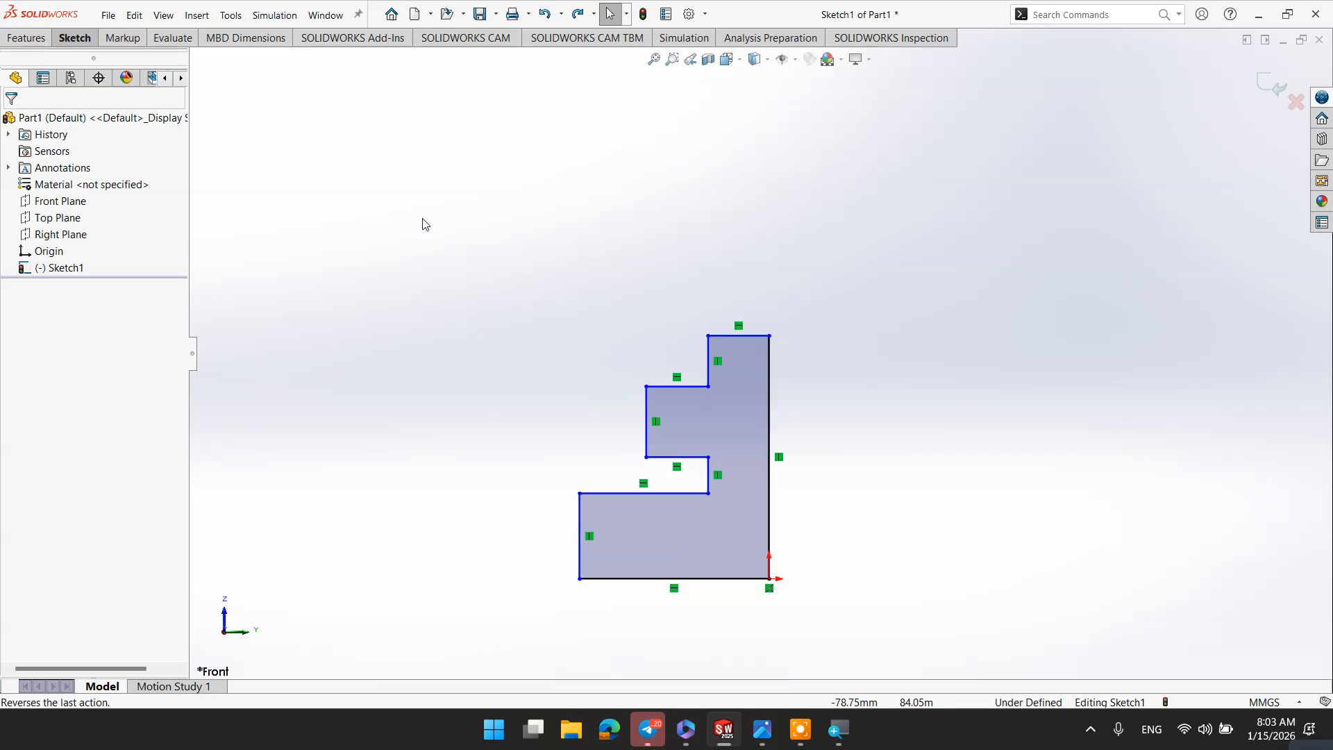
Revolve the stepped profile 360° about its short horizontal top edge
click(26, 37)
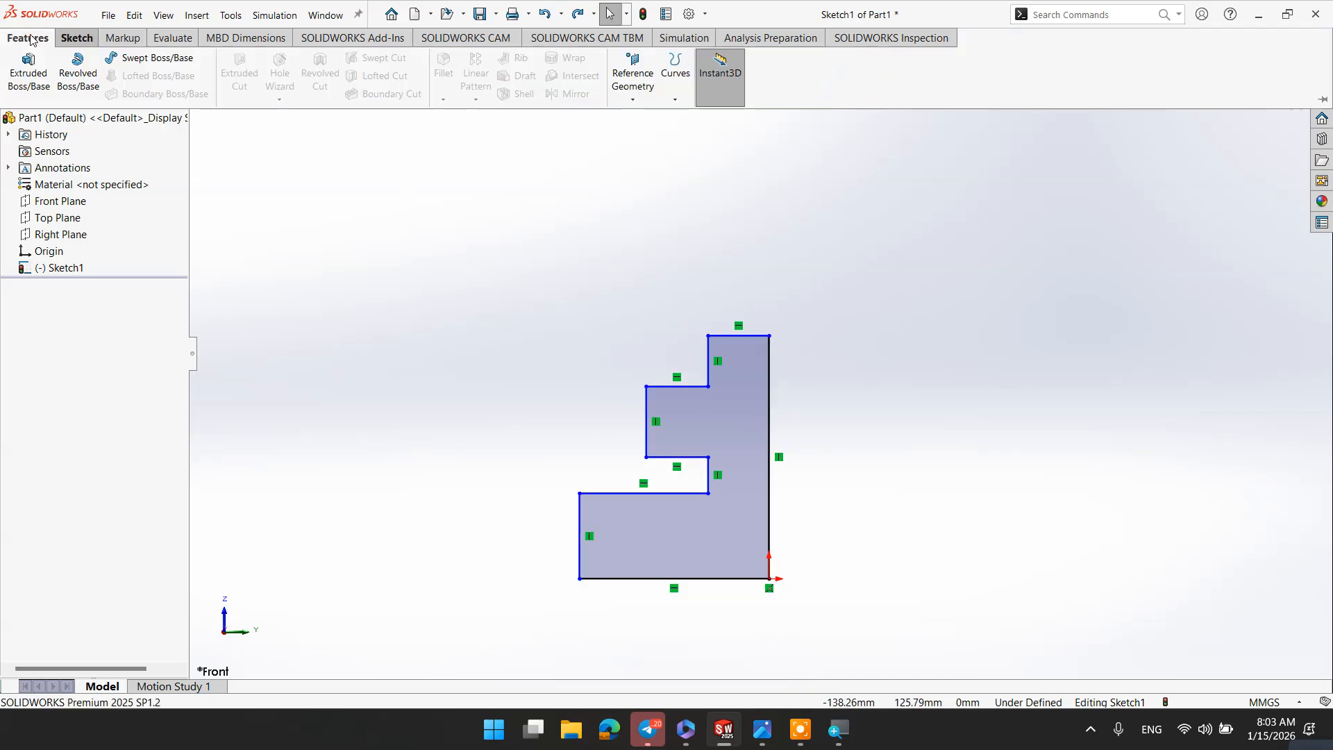
click(78, 62)
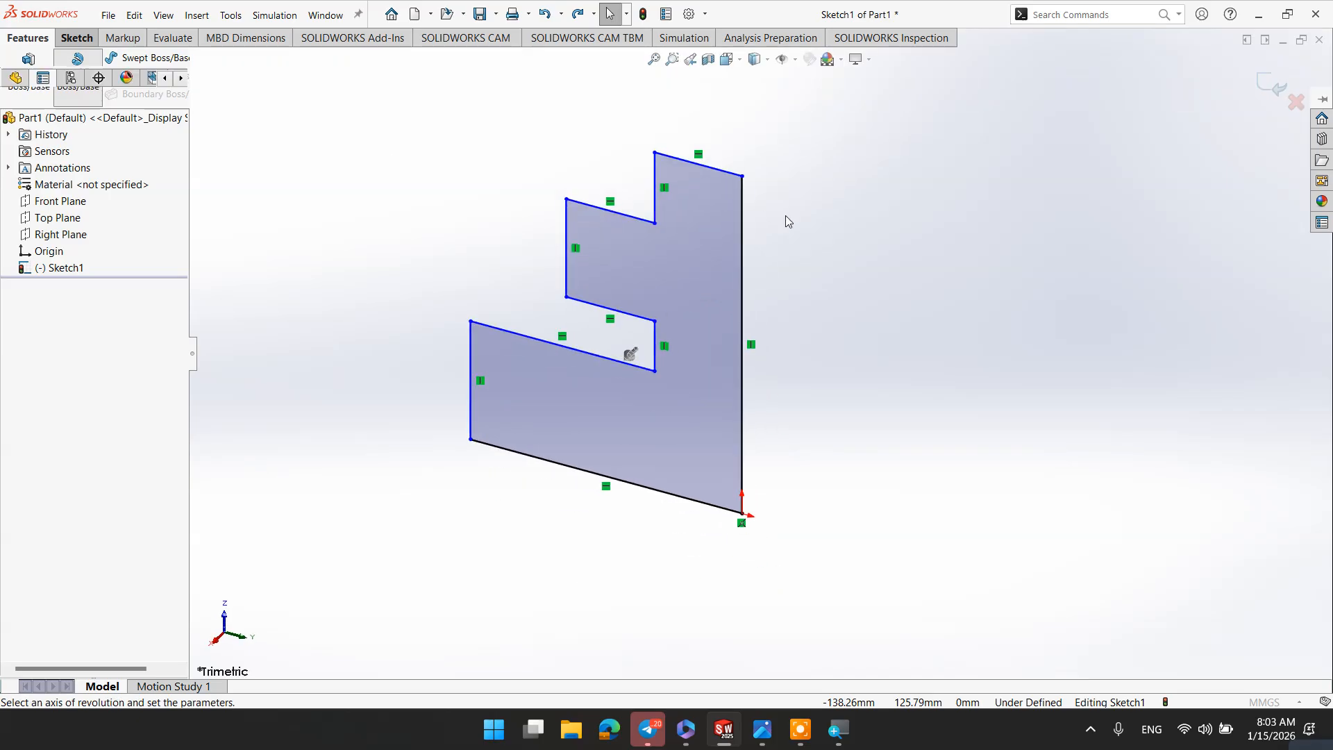
click(725, 172)
scroll(804, 255, up, 5)
middle_drag(803, 251, 798, 280)
click(13, 125)
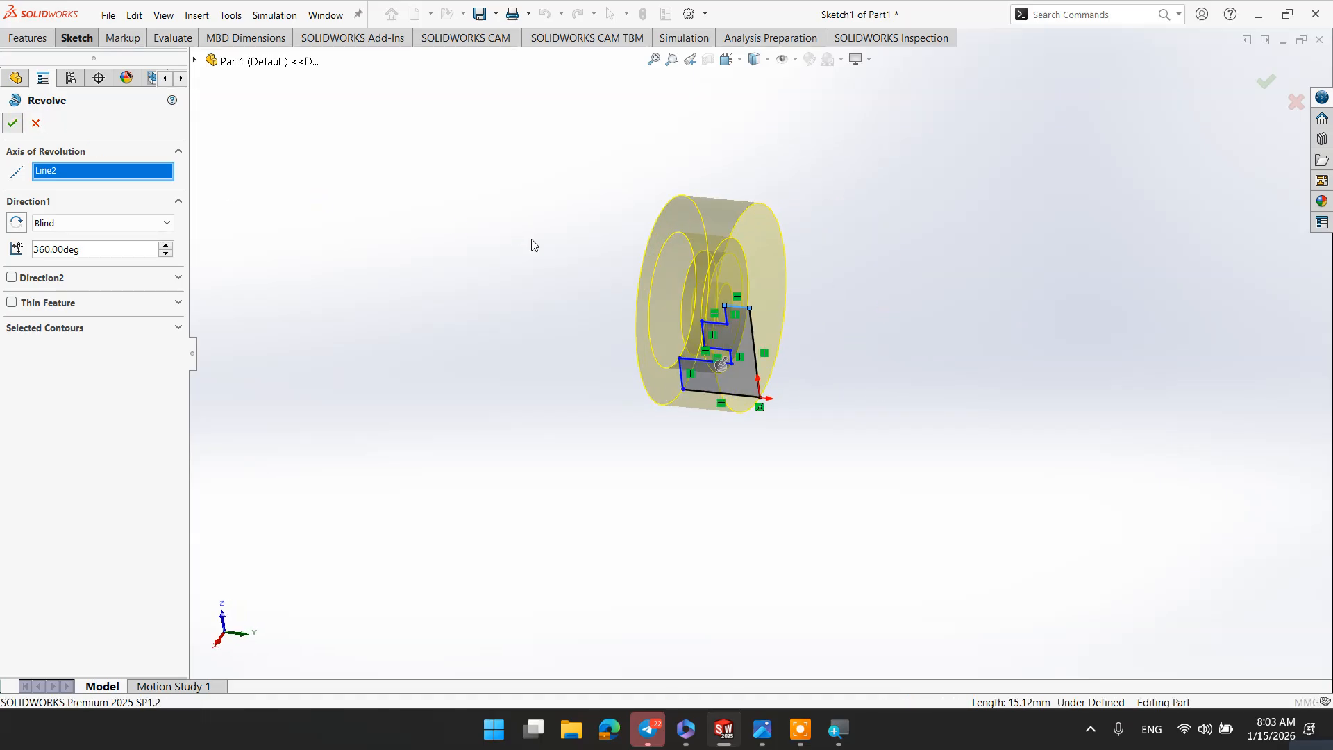
scroll(570, 257, up, 4)
middle_drag(590, 266, 819, 375)
scroll(749, 343, down, 3)
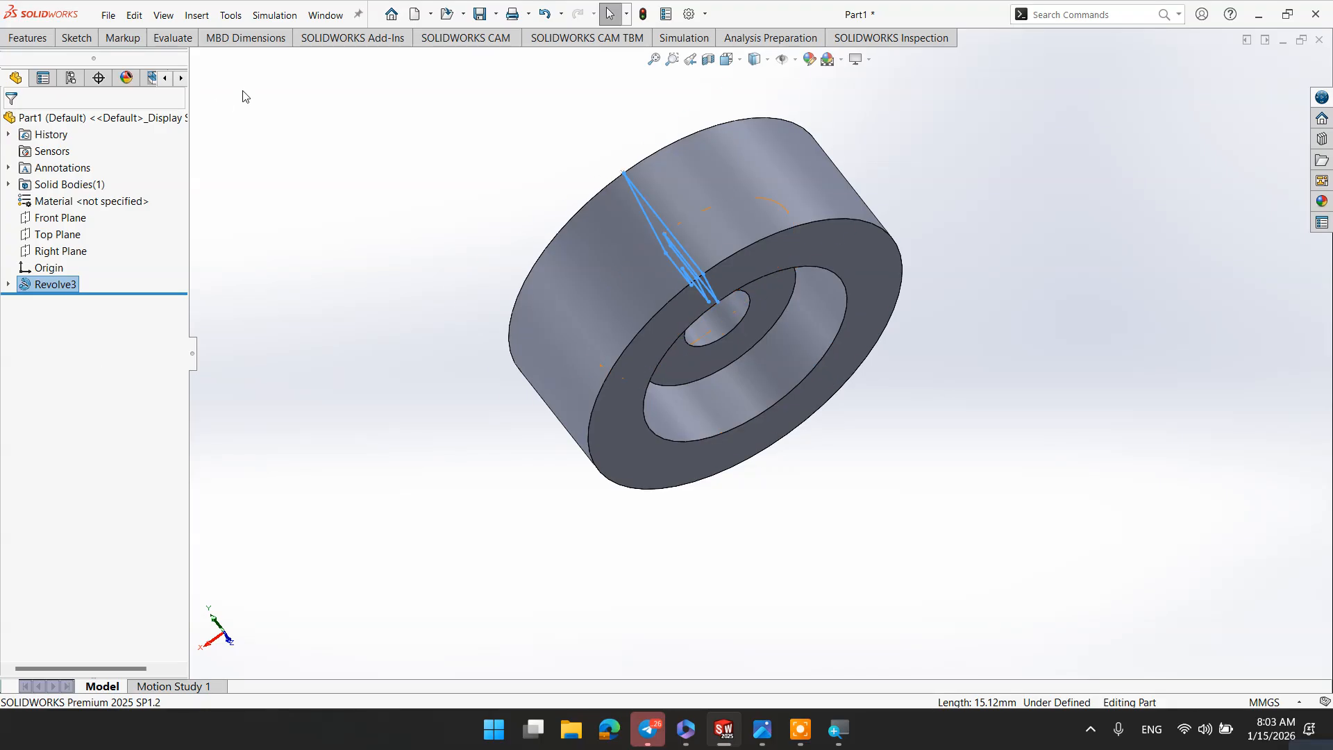
Undo the revolve about the top edge and revolve the profile 360° about its outermost left vertical edge
click(545, 14)
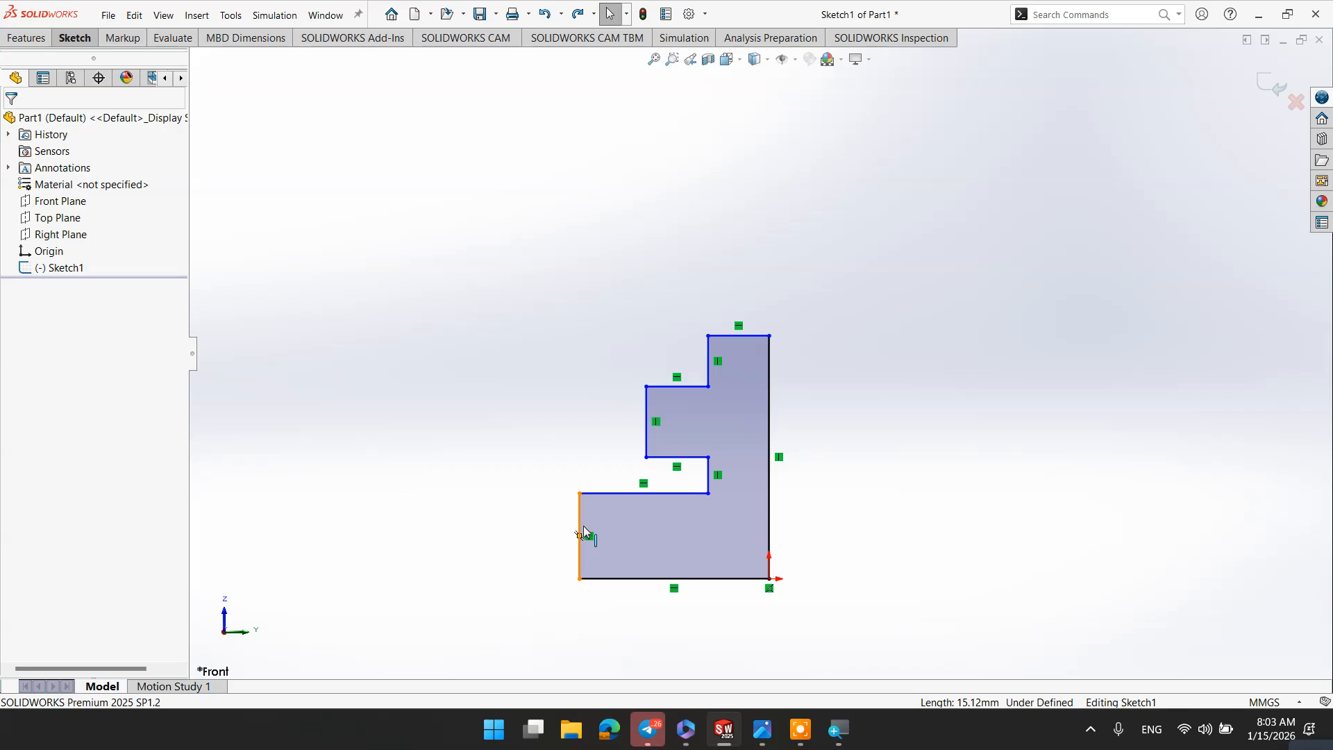
click(25, 38)
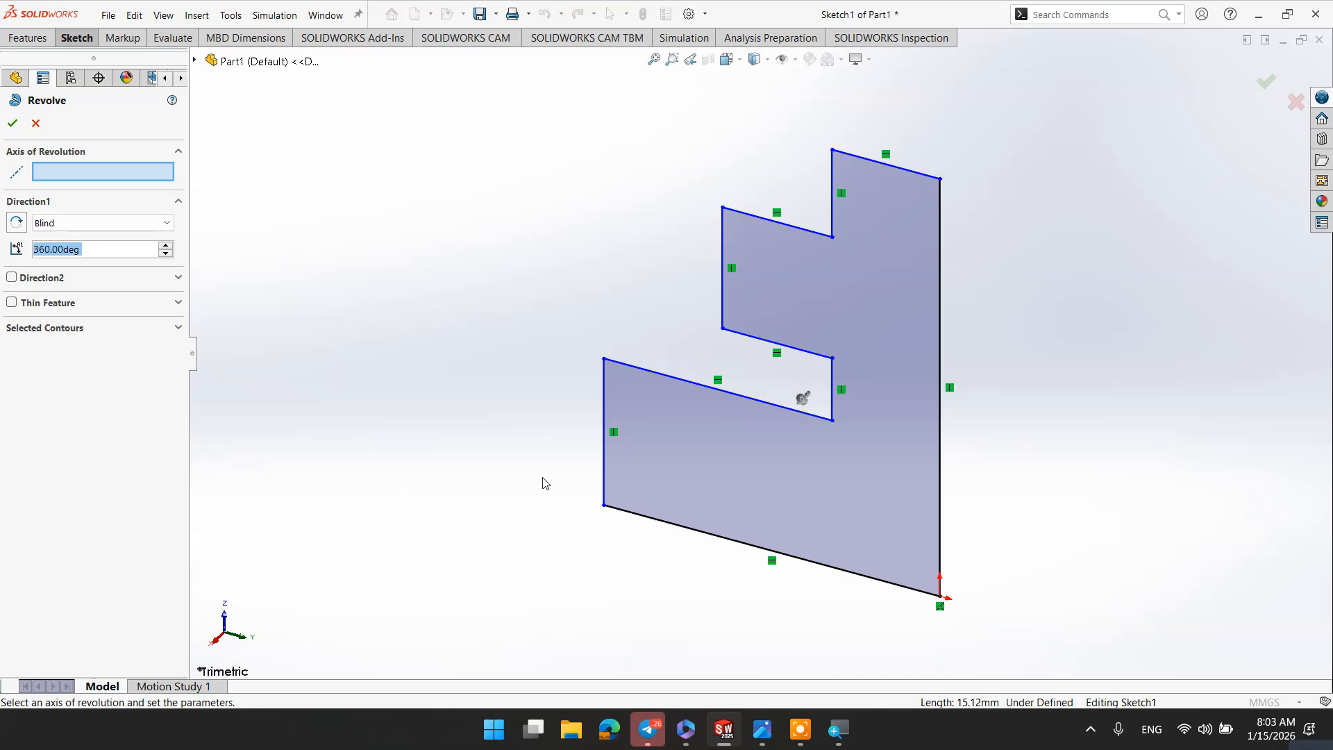
click(603, 439)
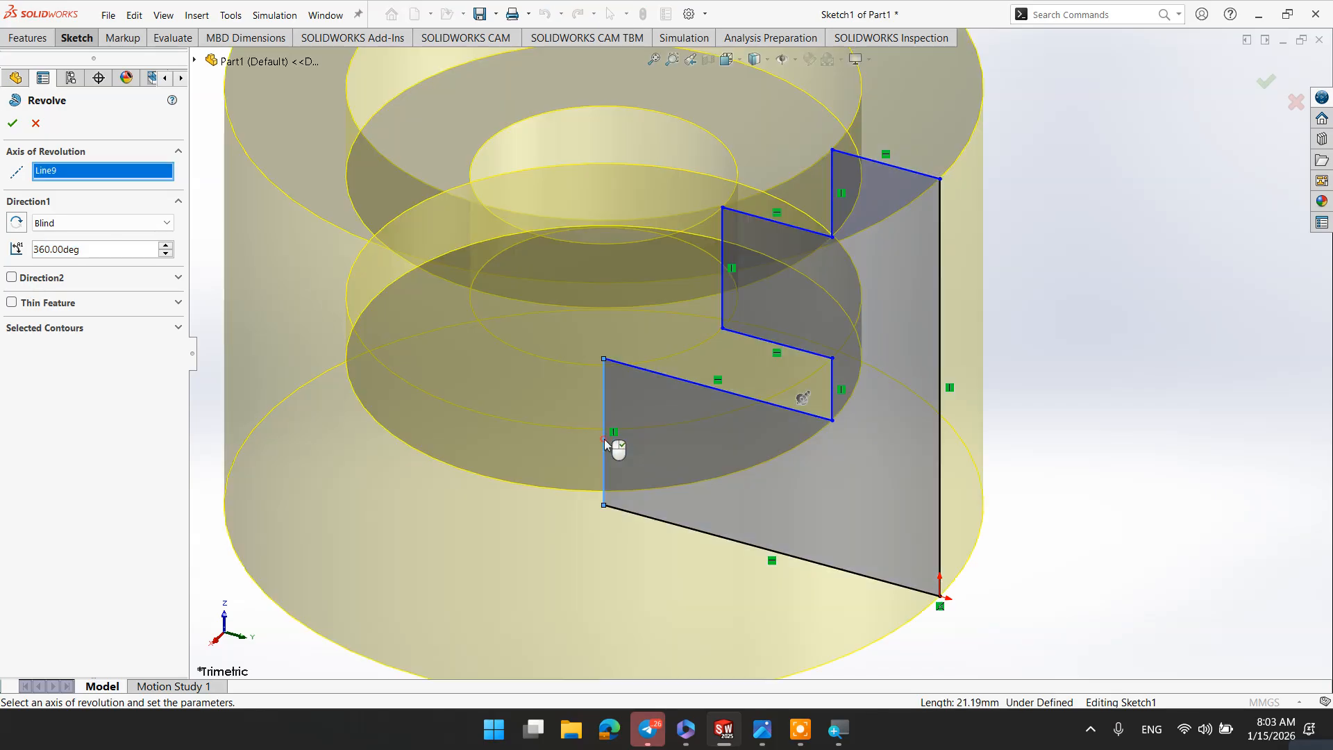
scroll(604, 444, down, 3)
mouse_move(619, 458)
middle_down()
mouse_move(562, 650)
mouse_move(687, 658)
mouse_move(629, 584)
middle_up()
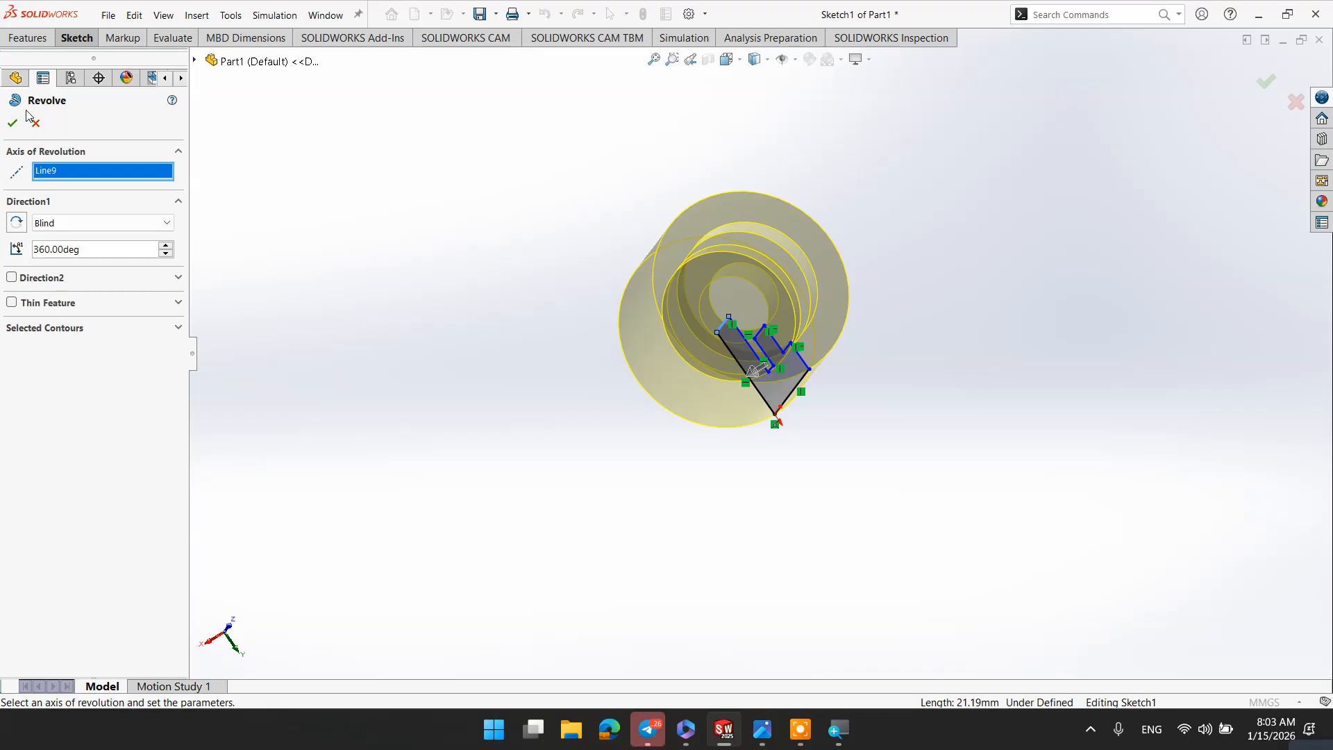
click(12, 123)
middle_drag(456, 374, 438, 345)
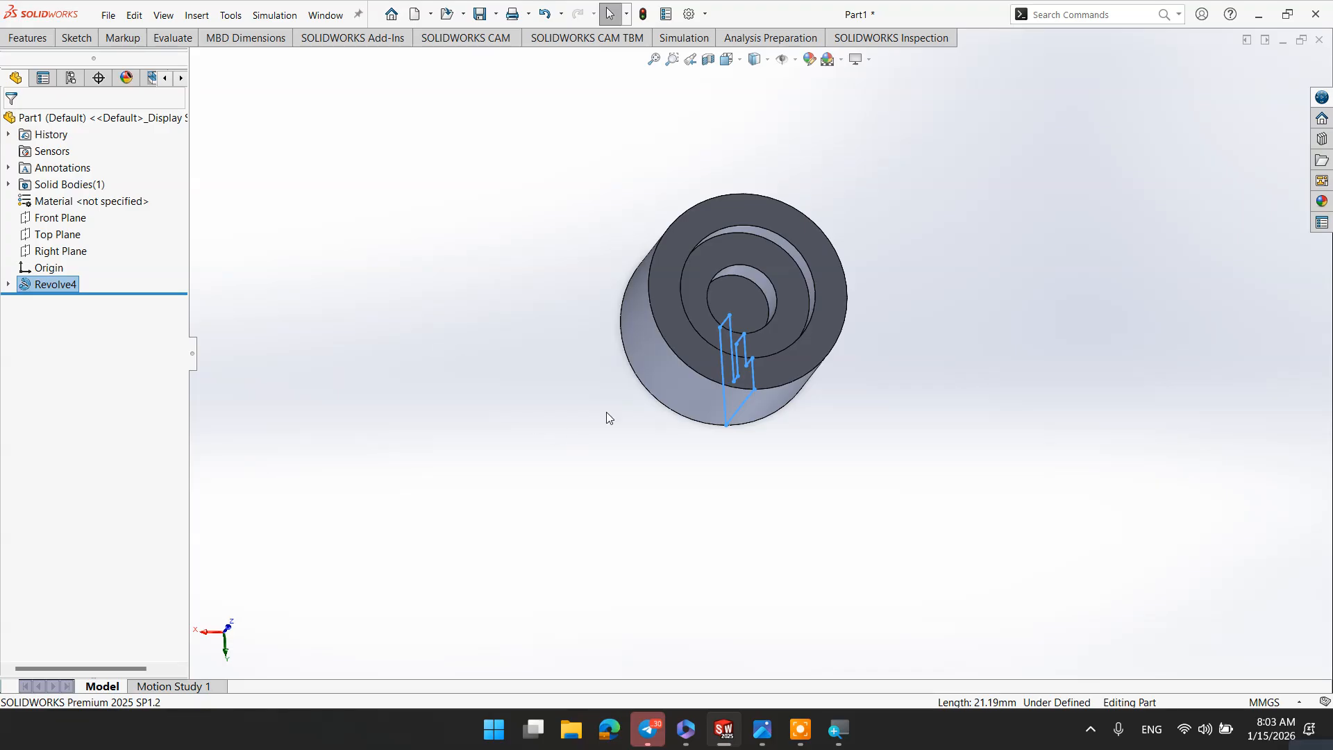
click(801, 733)
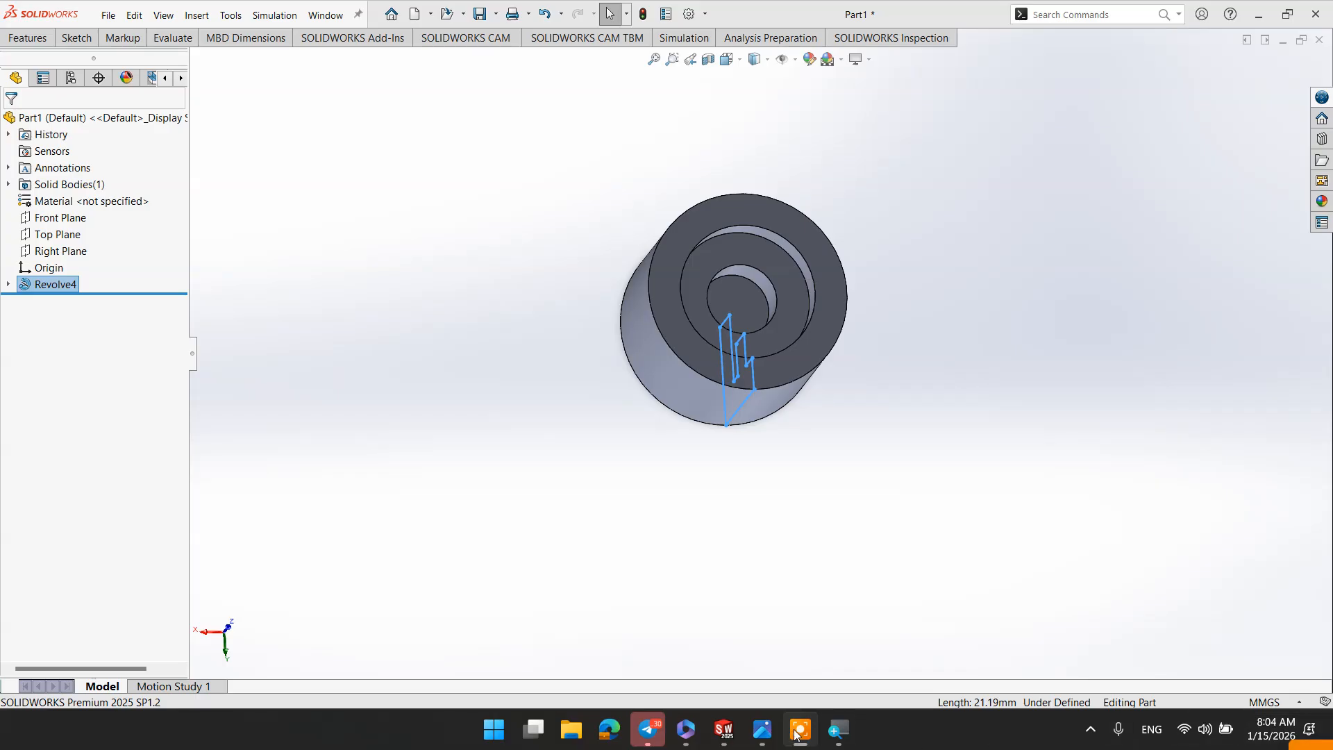
mouse_move(1292, 748)
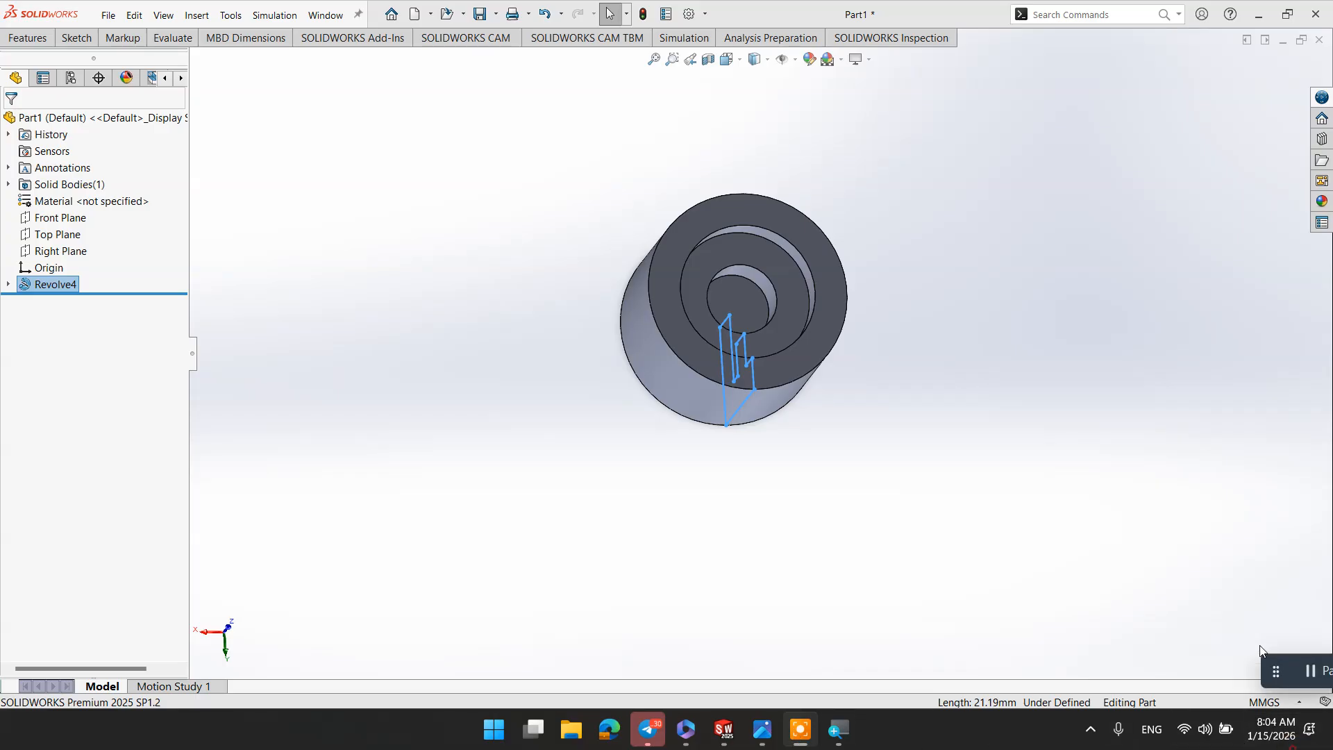